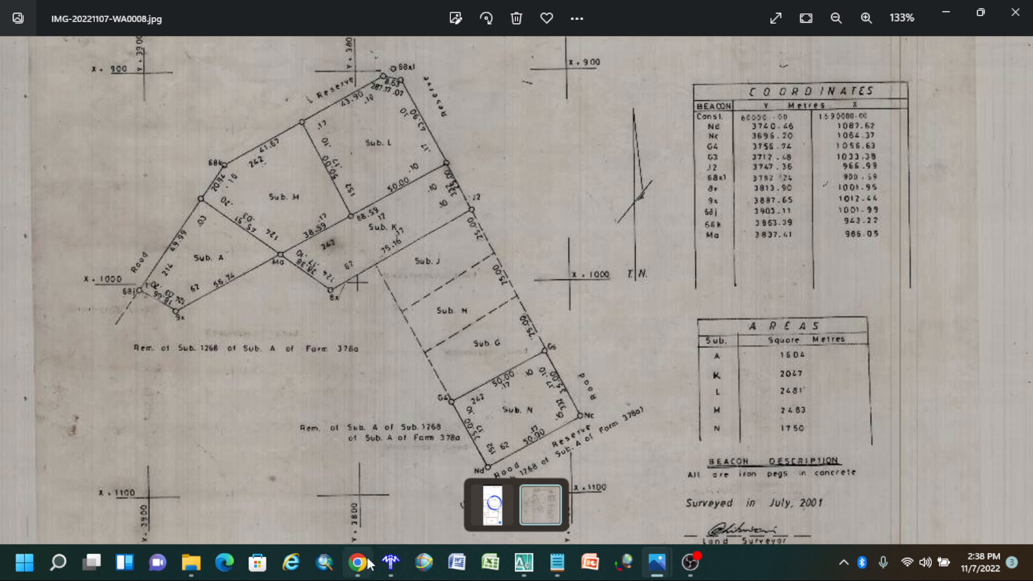
Step: Compare the plotted beacons in Model Maker with the scanned survey diagram IMG-20221107-WA0008.jpg in Photos
{"action": "mouse_move", "coordinate": [390, 567]}
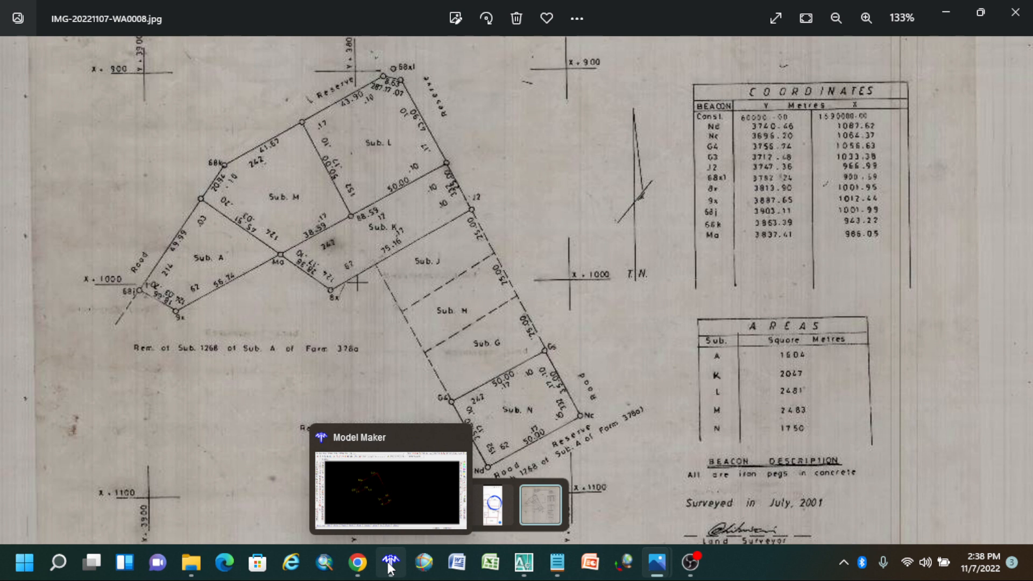
{"action": "left_click", "coordinate": [390, 563]}
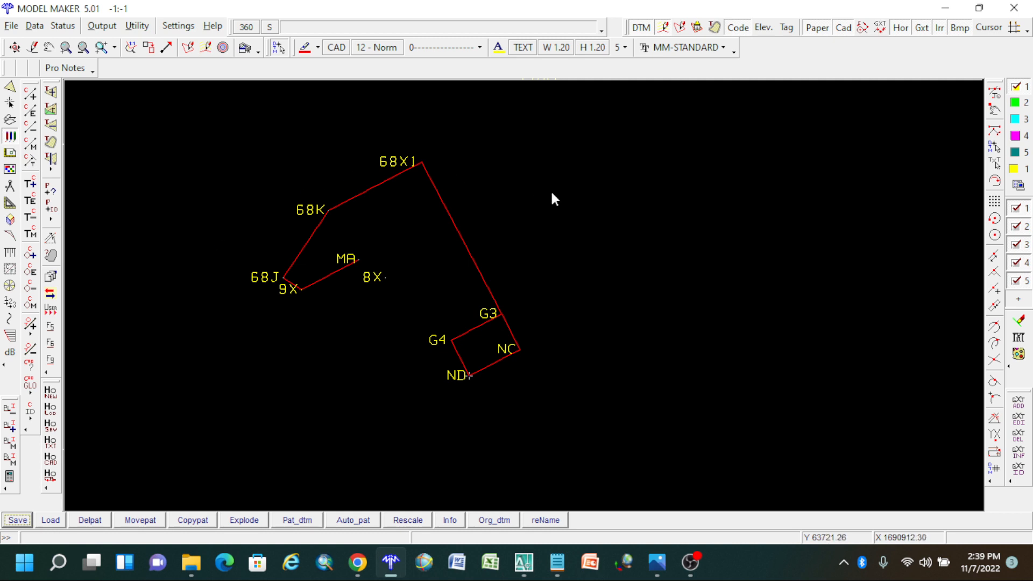
{"action": "mouse_move", "coordinate": [657, 562]}
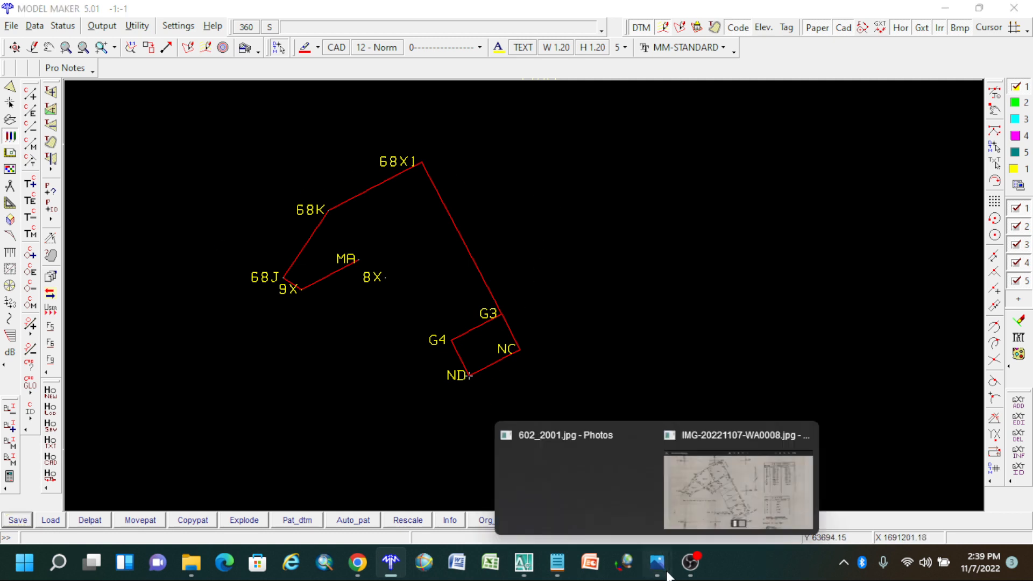
{"action": "left_click", "coordinate": [728, 515]}
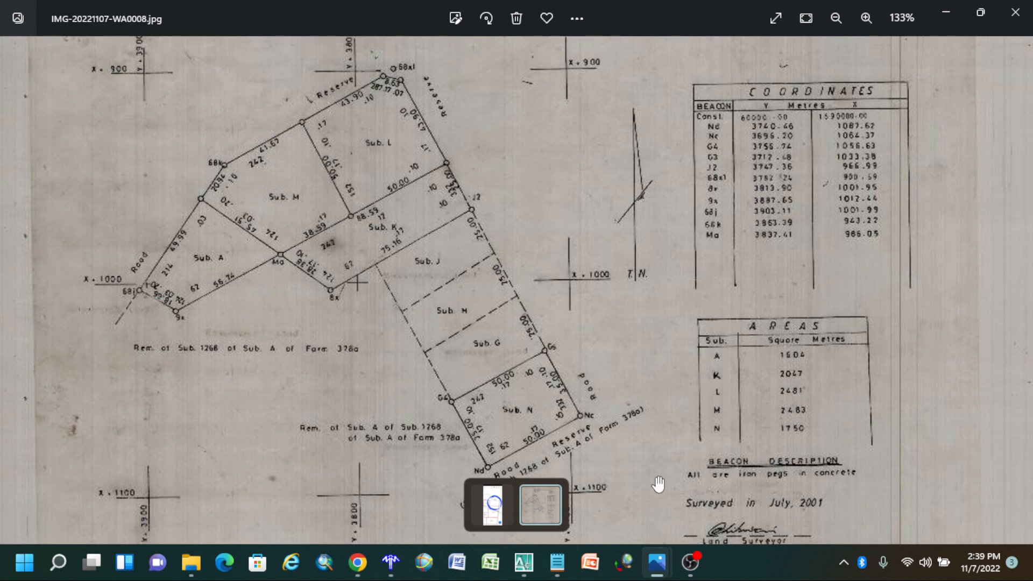
Step: Arrange the Model Maker drawing and the scanned survey diagram side by side, each filling half the screen
{"action": "mouse_move", "coordinate": [657, 562]}
{"action": "left_click", "coordinate": [391, 562]}
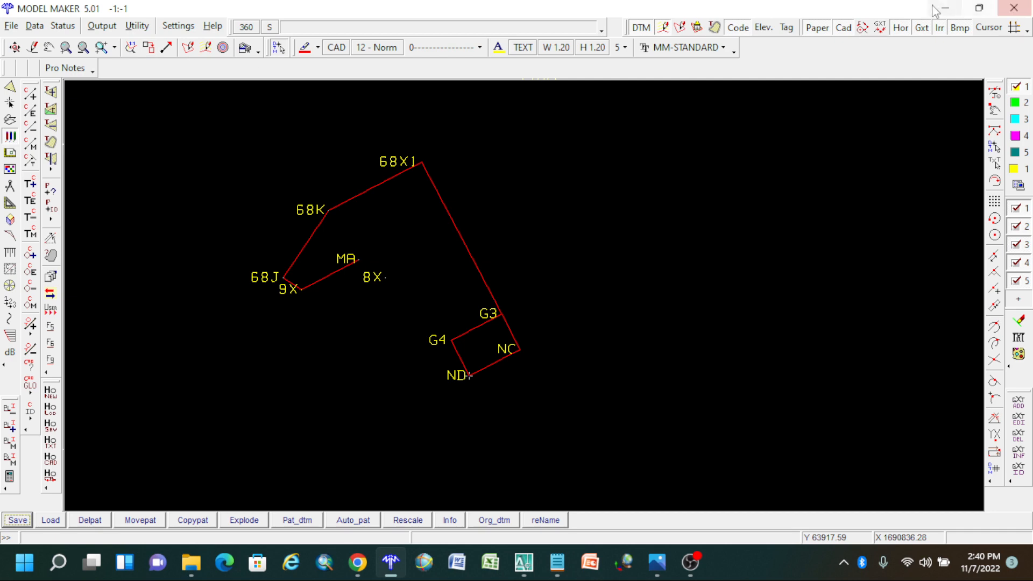
{"action": "left_click", "coordinate": [976, 5]}
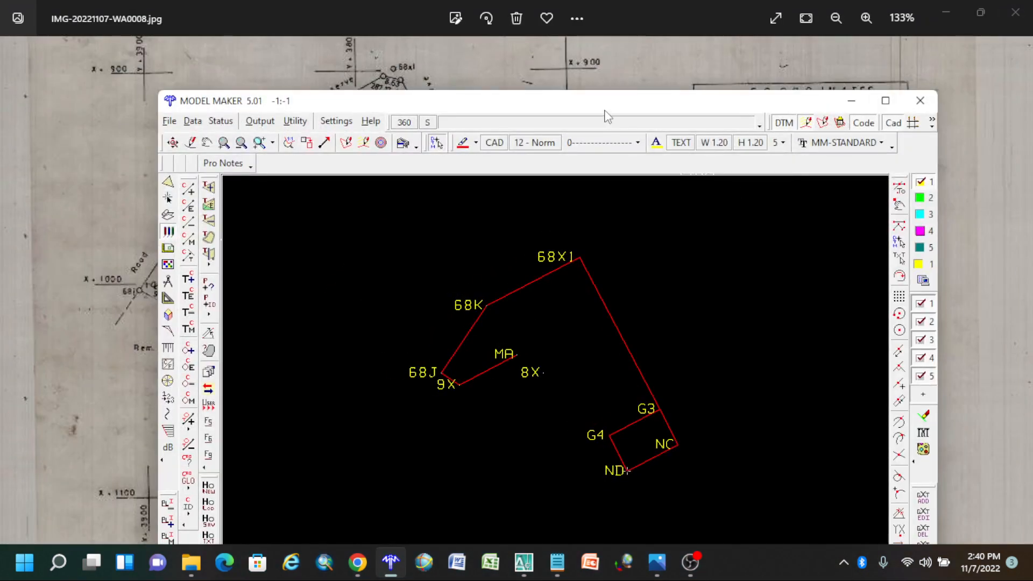
{"action": "left_click_drag", "start_coordinate": [606, 111], "coordinate": [1, 106]}
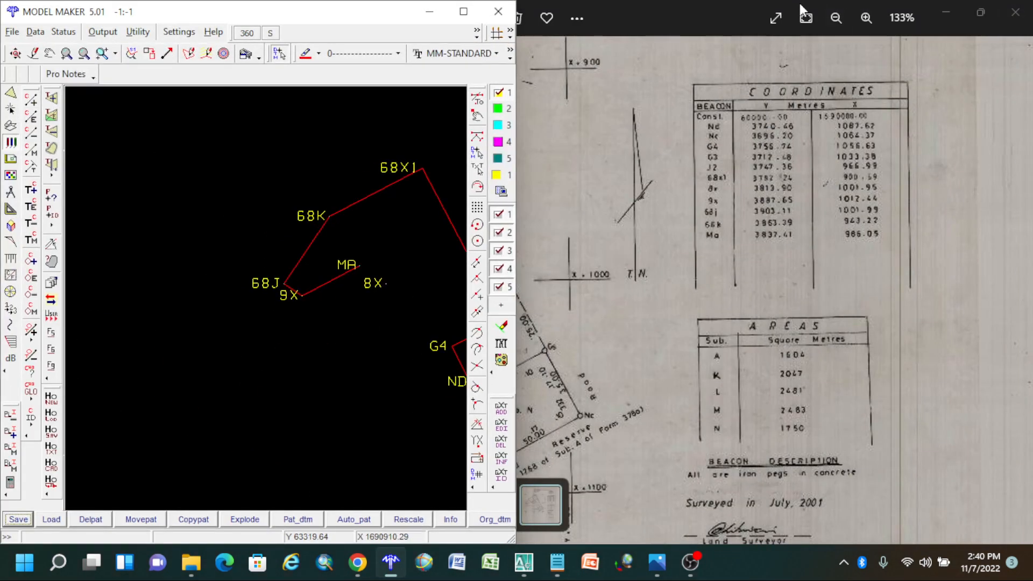
{"action": "left_click_drag", "start_coordinate": [715, 15], "coordinate": [1031, 224]}
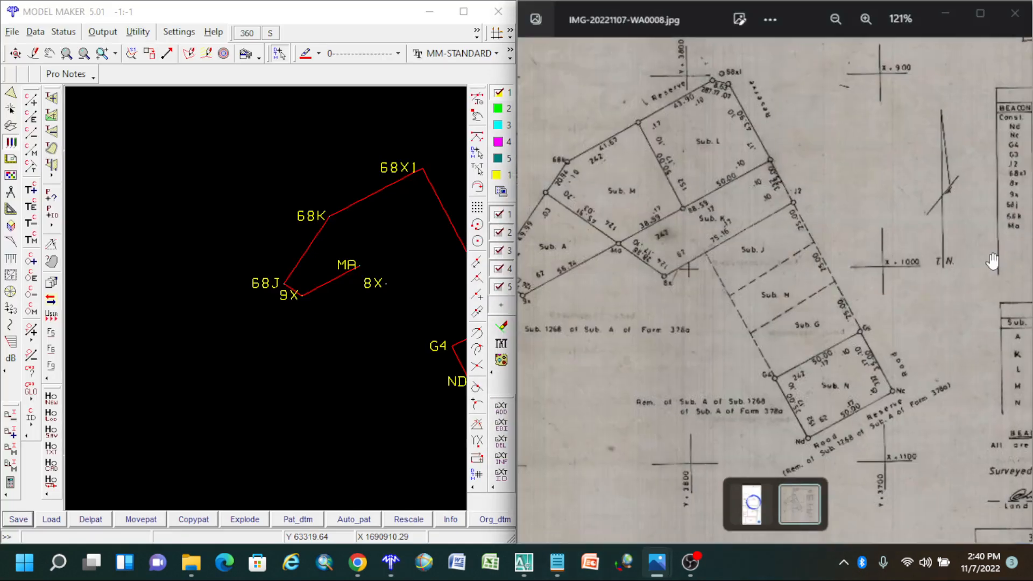
{"action": "left_click", "coordinate": [562, 146]}
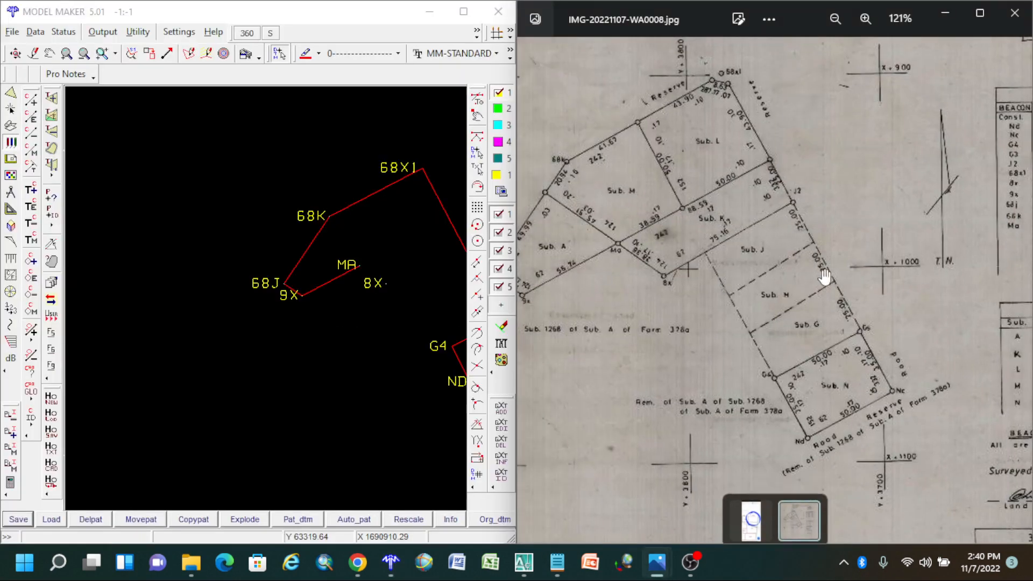
Step: Enlarge the beacon coordinates table on the survey diagram and the plotted boundary for comparison
{"action": "left_click_drag", "start_coordinate": [822, 272], "coordinate": [615, 216]}
{"action": "scroll", "coordinate": [774, 260], "scroll_direction": "up", "scroll_amount": 5}
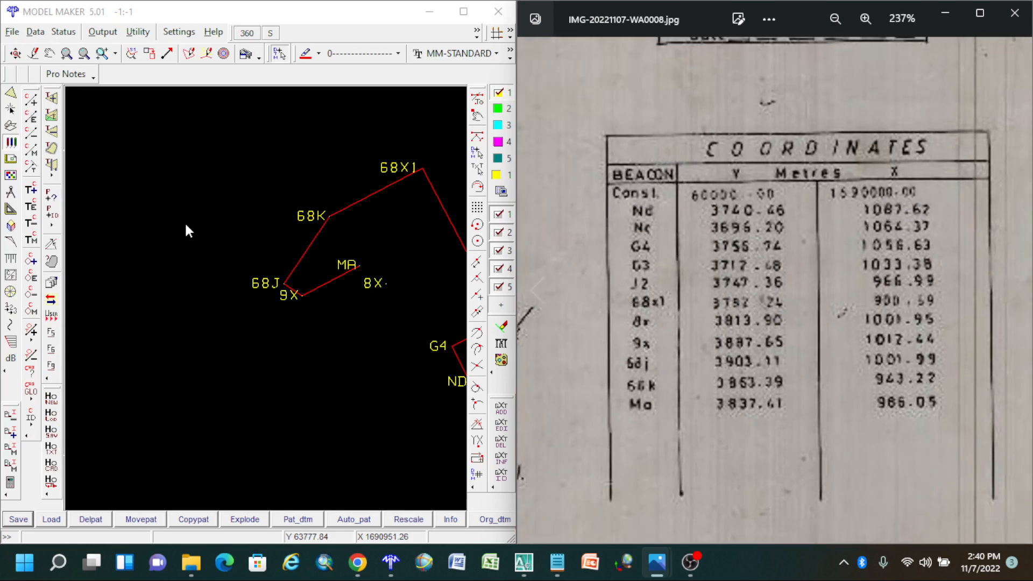
{"action": "left_click", "coordinate": [278, 255]}
{"action": "scroll", "coordinate": [346, 301], "scroll_direction": "down", "scroll_amount": 3}
{"action": "scroll", "coordinate": [208, 305], "scroll_direction": "up", "scroll_amount": 5}
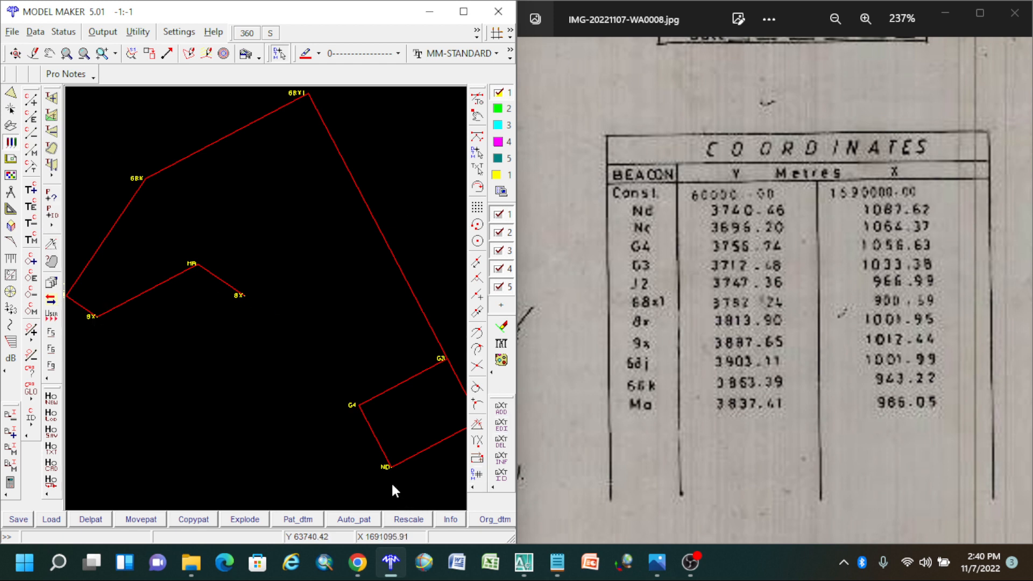
Step: Open the points list of the DTM database and fit its window beside the survey diagram's coordinates table
{"action": "left_click", "coordinate": [34, 33]}
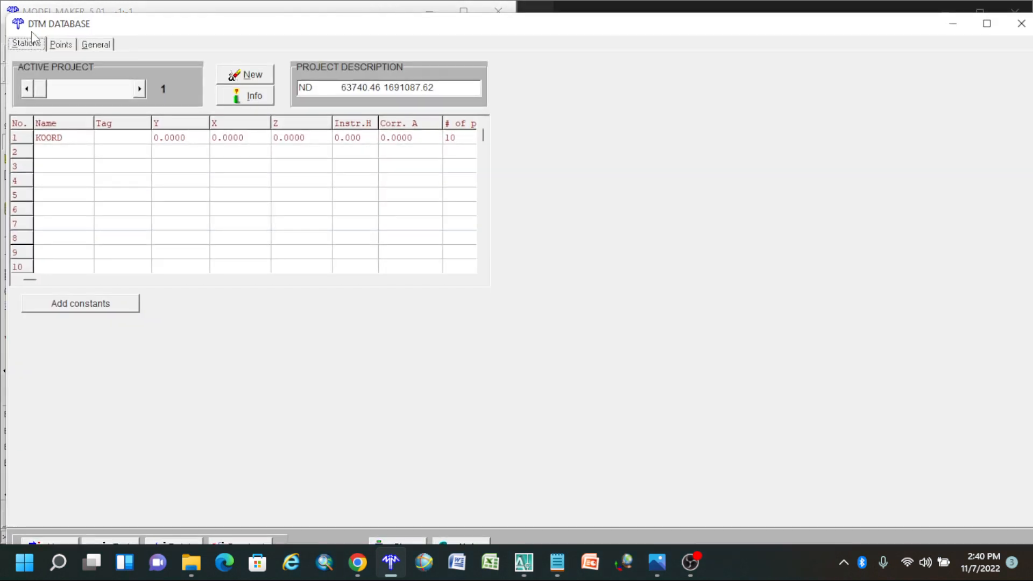
{"action": "left_click", "coordinate": [989, 31]}
{"action": "left_click", "coordinate": [985, 9]}
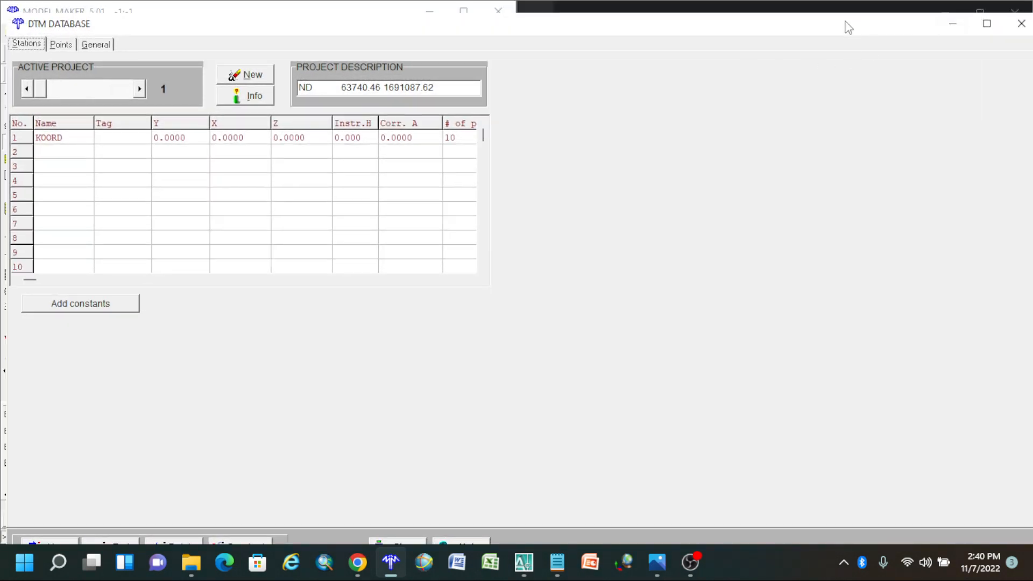
{"action": "left_click_drag", "start_coordinate": [844, 18], "coordinate": [685, 113]}
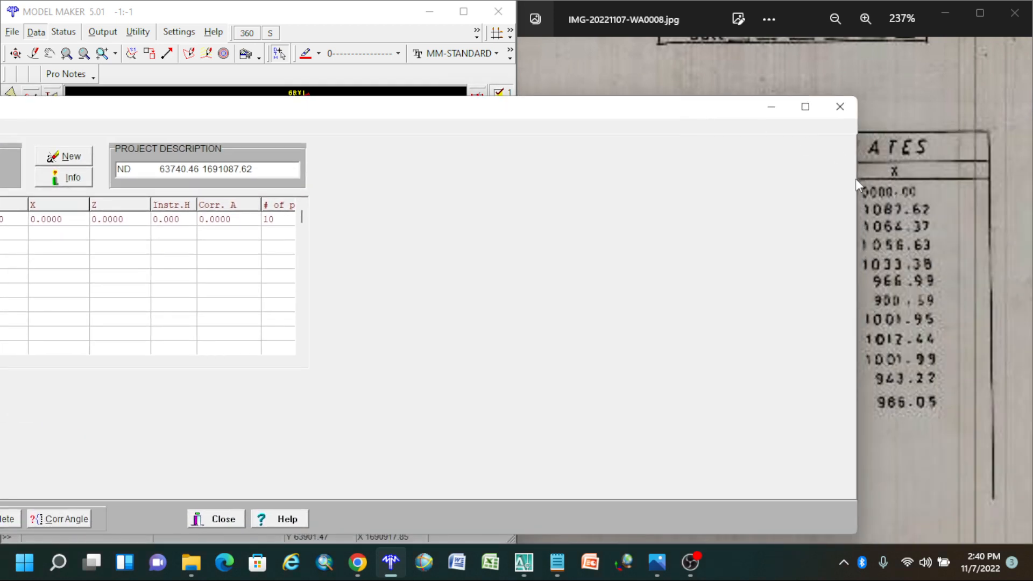
{"action": "left_click_drag", "start_coordinate": [854, 176], "coordinate": [404, 194]}
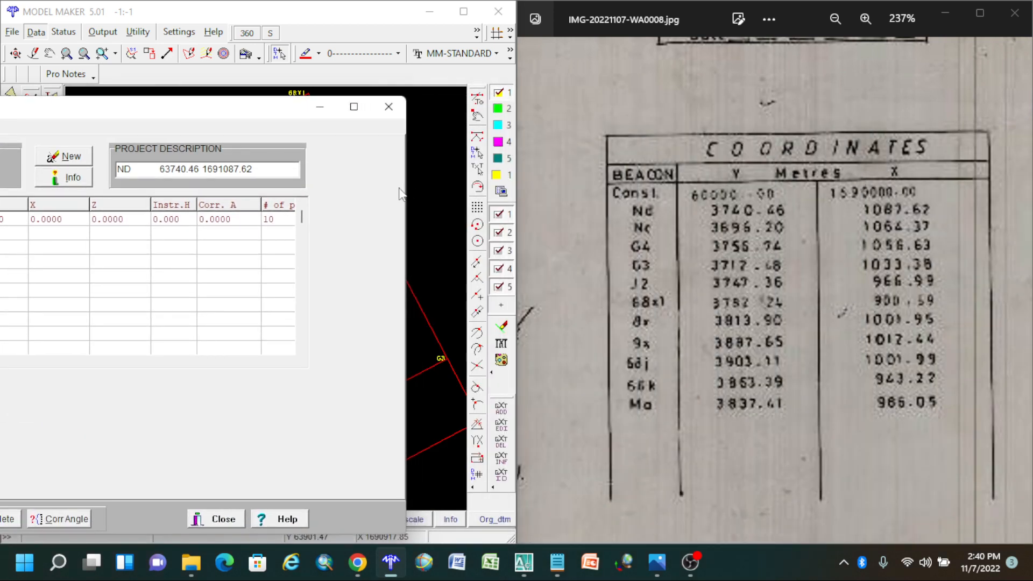
{"action": "left_click_drag", "start_coordinate": [269, 117], "coordinate": [498, 65]}
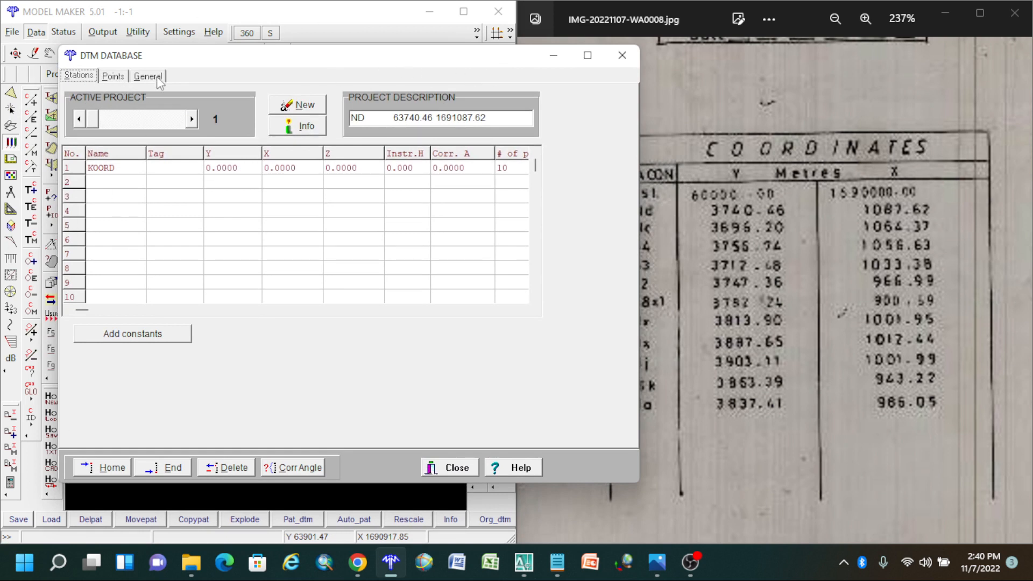
{"action": "left_click", "coordinate": [115, 79]}
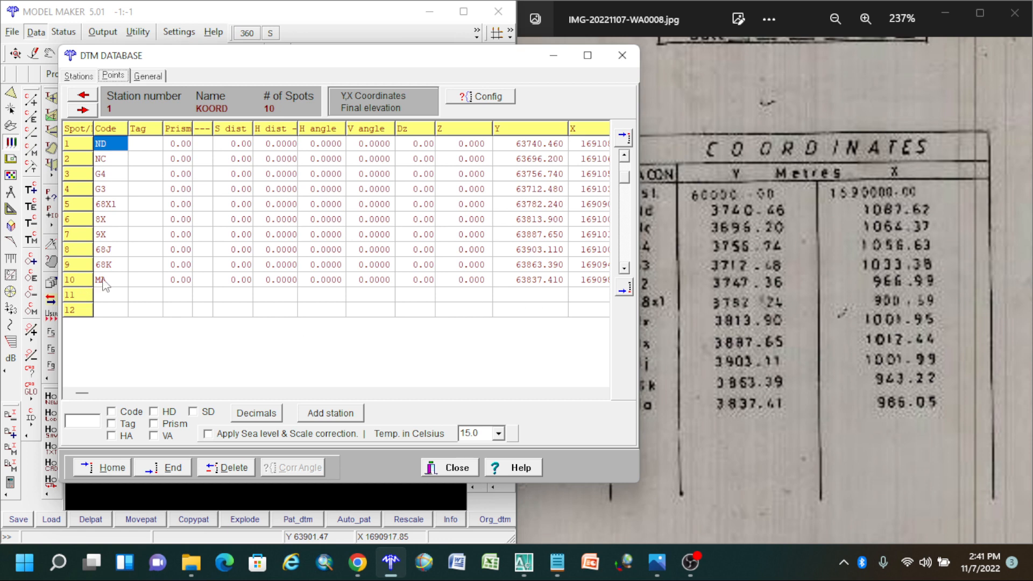
{"action": "left_click_drag", "start_coordinate": [484, 60], "coordinate": [417, 64]}
Step: Add point 11 with code J2 at Y 63747.36 and X 1690966.99 to the points list, and close the database
{"action": "left_click", "coordinate": [69, 293]}
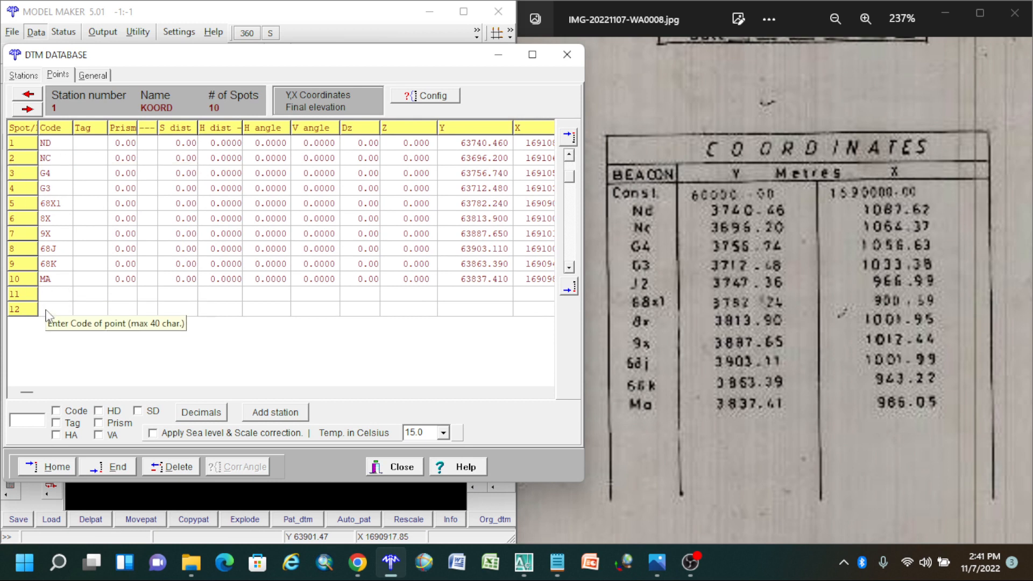
{"action": "type", "text": "j"}
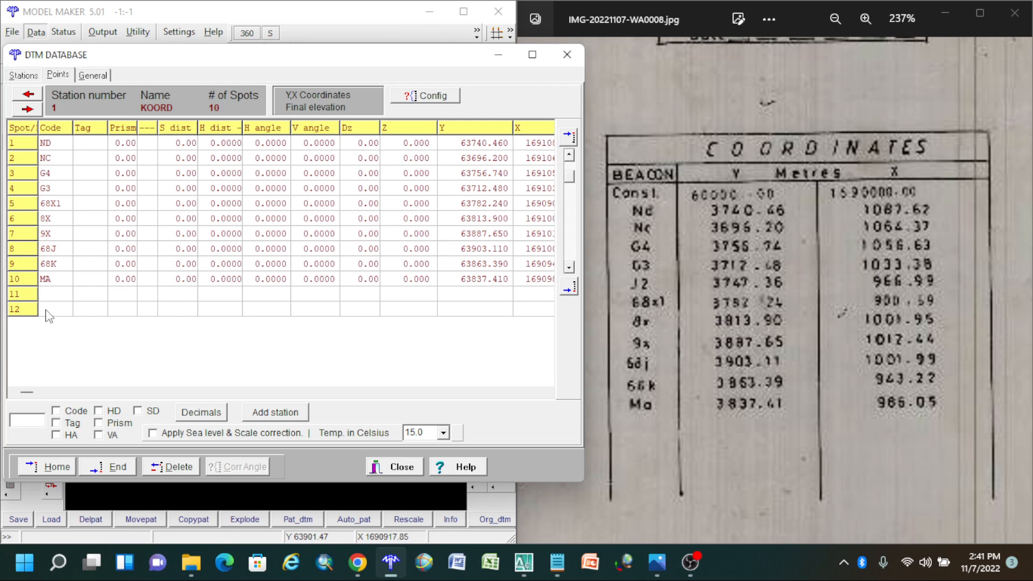
{"action": "type", "text": "J2"}
{"action": "left_click", "coordinate": [474, 295]}
{"action": "type", "text": "63747.36"}
{"action": "left_click", "coordinate": [521, 298]}
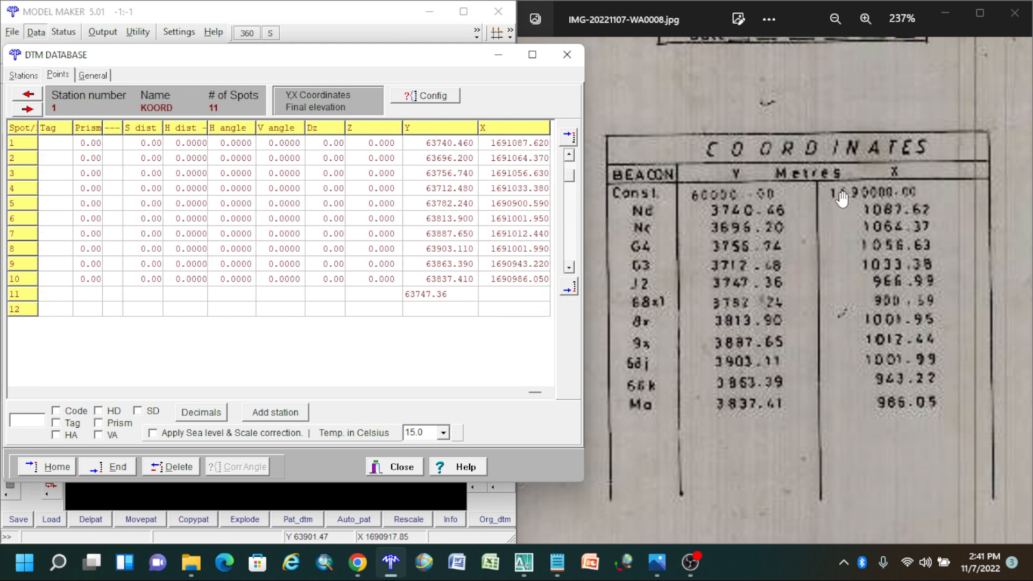
{"action": "type", "text": "169"}
{"action": "type", "text": "0966"}
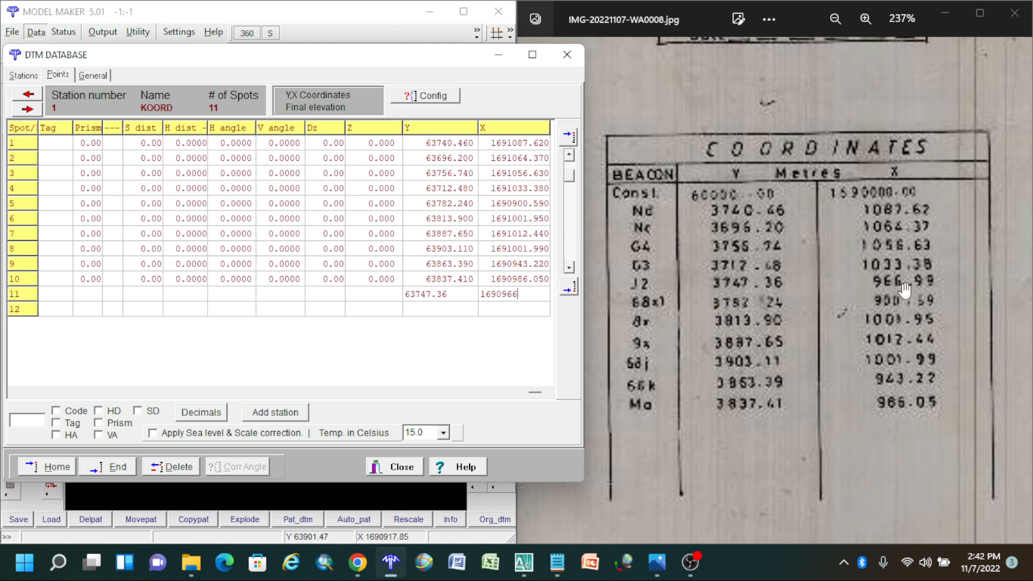
{"action": "type", "text": ".99"}
{"action": "left_click", "coordinate": [529, 55]}
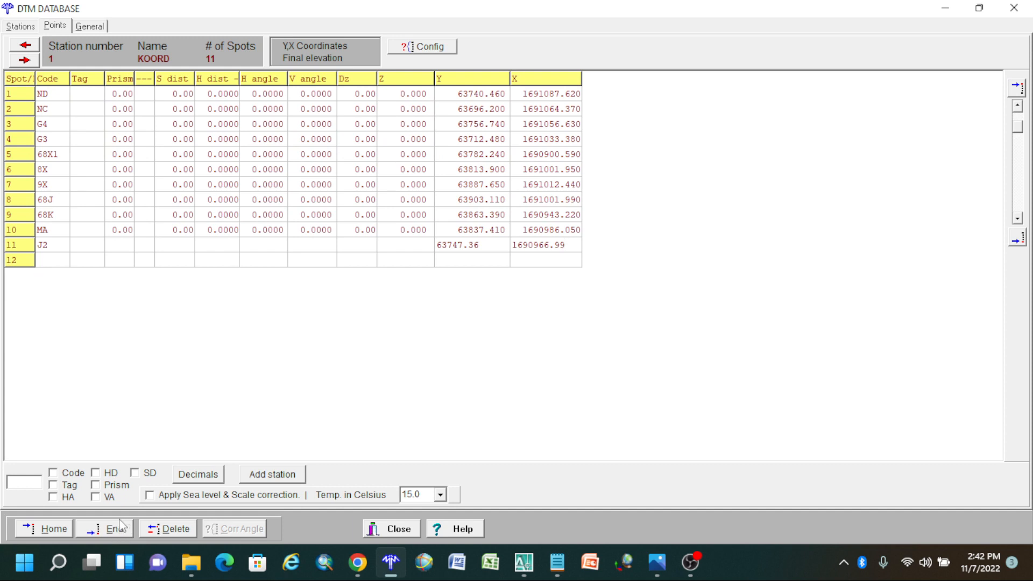
{"action": "key", "text": "Return"}
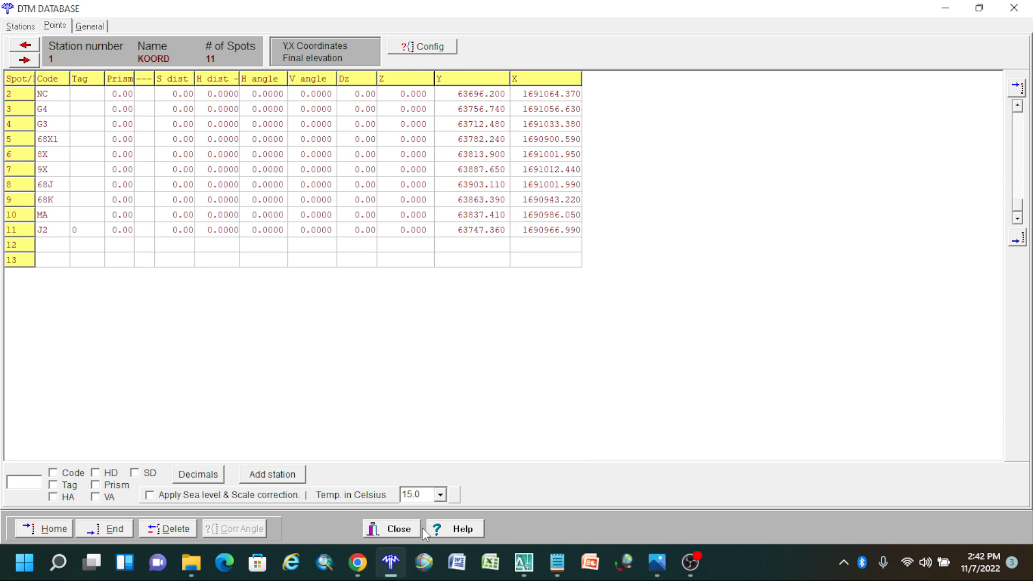
{"action": "left_click", "coordinate": [393, 529]}
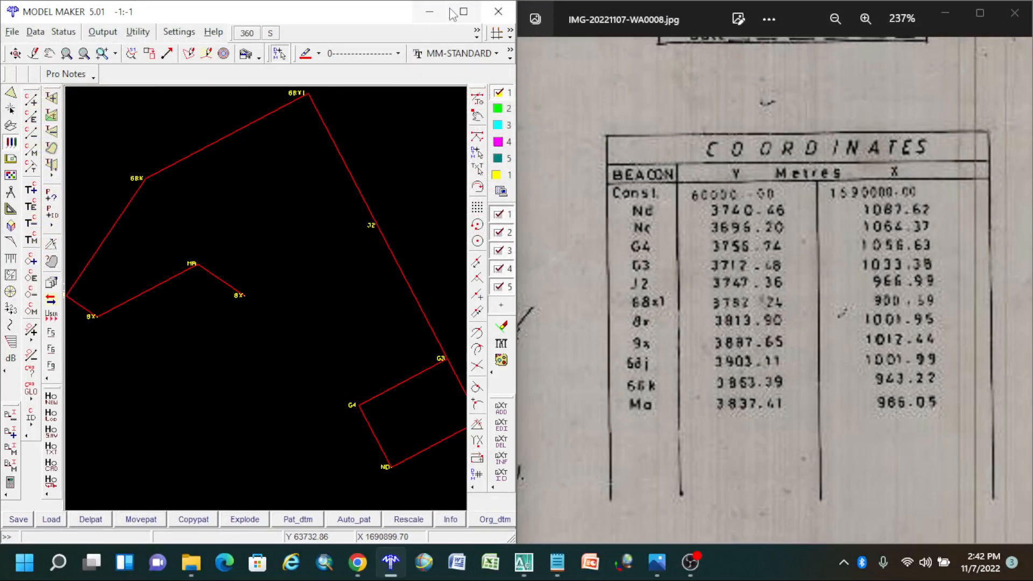
Step: Examine on the survey diagram how beacon J2 relates to 8X and the boundaries of Sub. K
{"action": "left_click", "coordinate": [627, 277]}
{"action": "left_click_drag", "start_coordinate": [628, 277], "coordinate": [794, 253]}
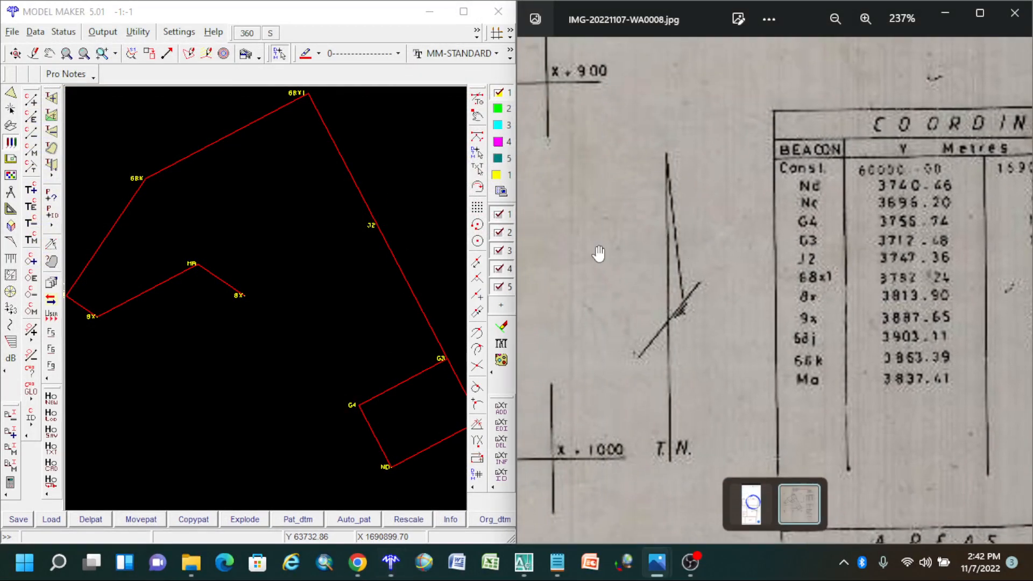
{"action": "left_click", "coordinate": [508, 252]}
{"action": "left_click_drag", "start_coordinate": [709, 320], "coordinate": [966, 201]}
{"action": "left_click_drag", "start_coordinate": [767, 263], "coordinate": [953, 272]}
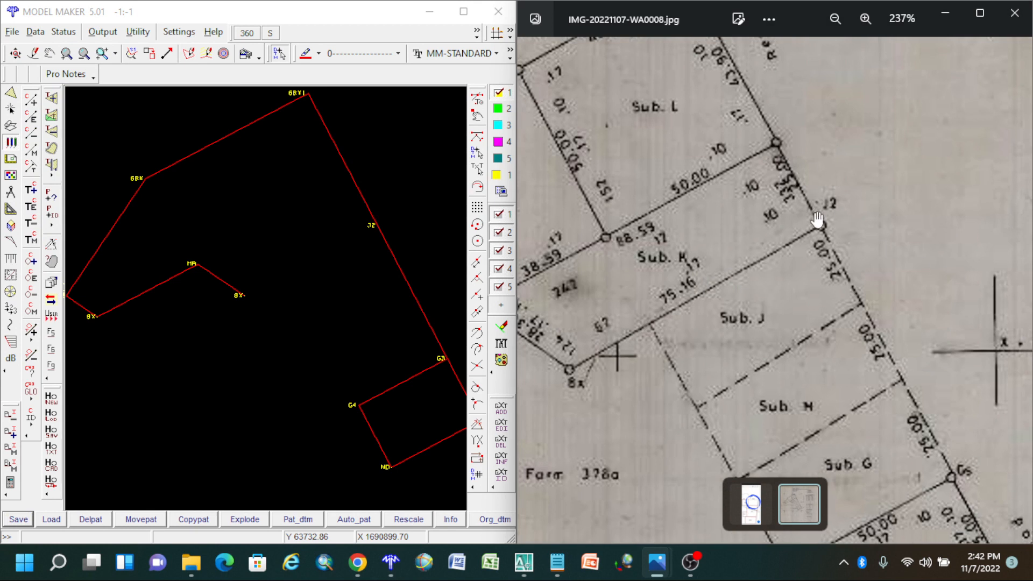
{"action": "left_click_drag", "start_coordinate": [833, 216], "coordinate": [889, 221]}
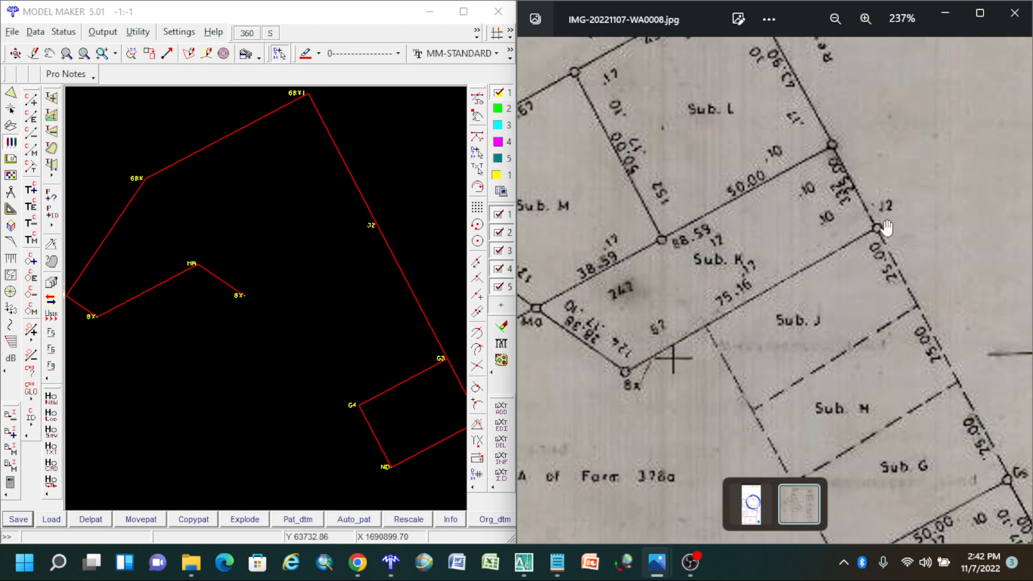
{"action": "left_click", "coordinate": [375, 213]}
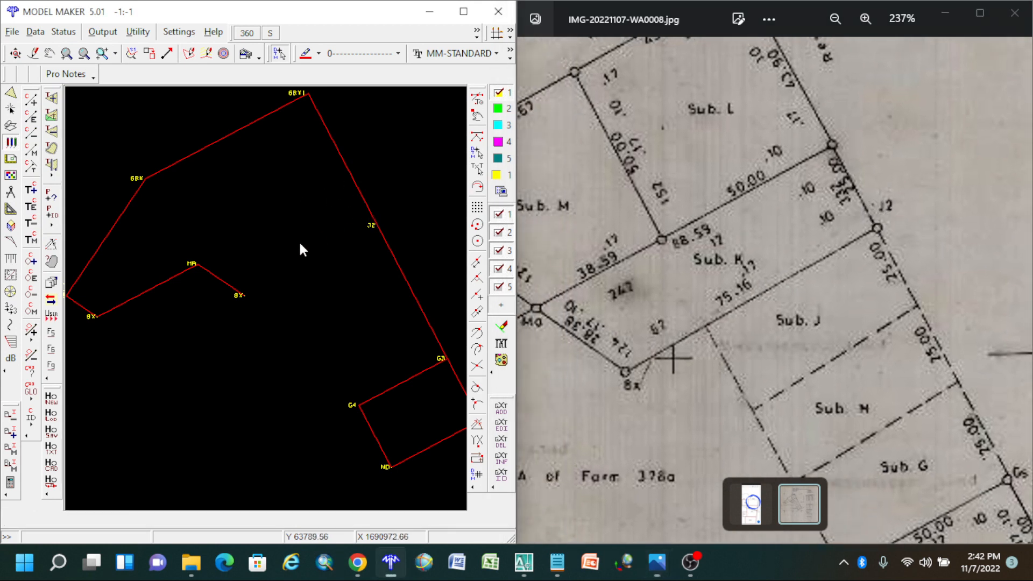
Step: Switch to working with DTM points, continuing in demo mode past the security setup
{"action": "left_click", "coordinate": [10, 108]}
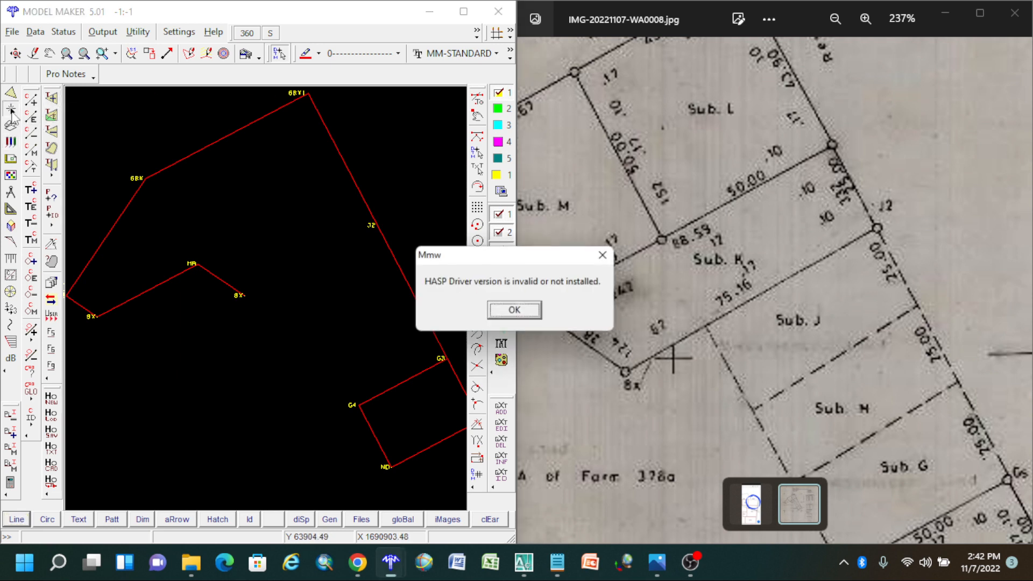
{"action": "left_click", "coordinate": [511, 317]}
{"action": "left_click", "coordinate": [565, 352]}
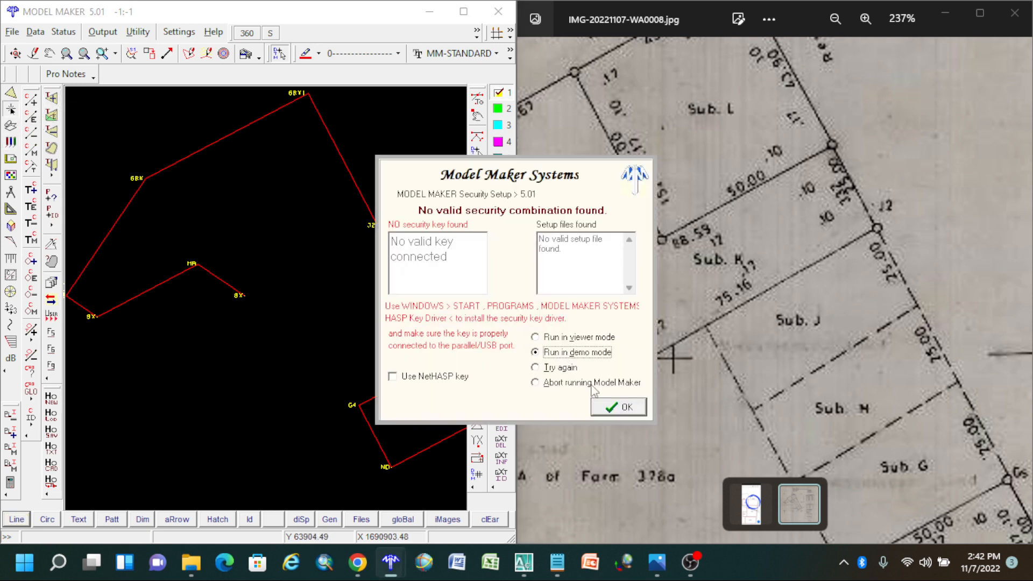
{"action": "left_click", "coordinate": [620, 409]}
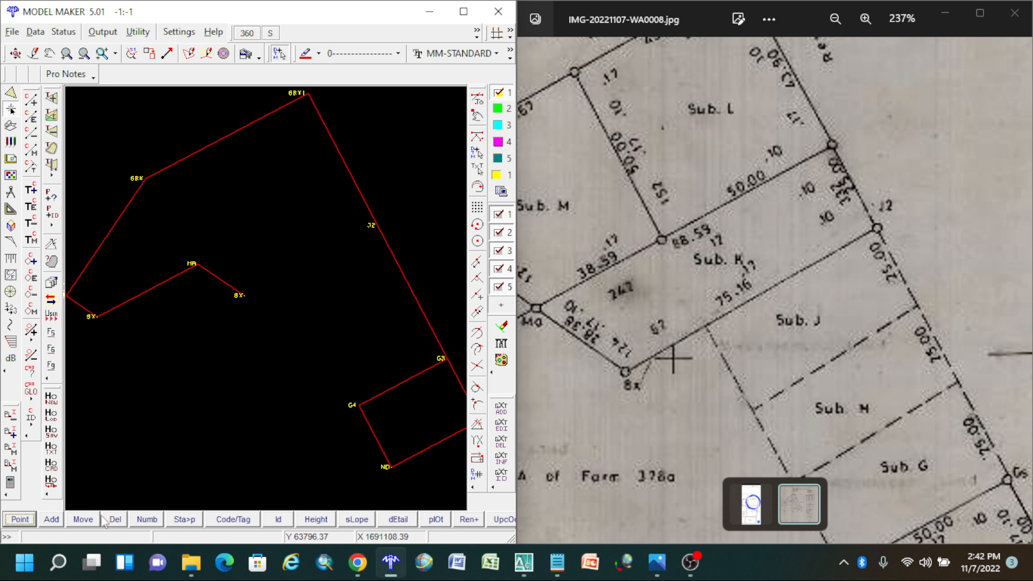
Step: Delete point J2 from the boundary line between 68X1 and G3 through its point information
{"action": "left_click", "coordinate": [24, 520]}
{"action": "left_click", "coordinate": [375, 224]}
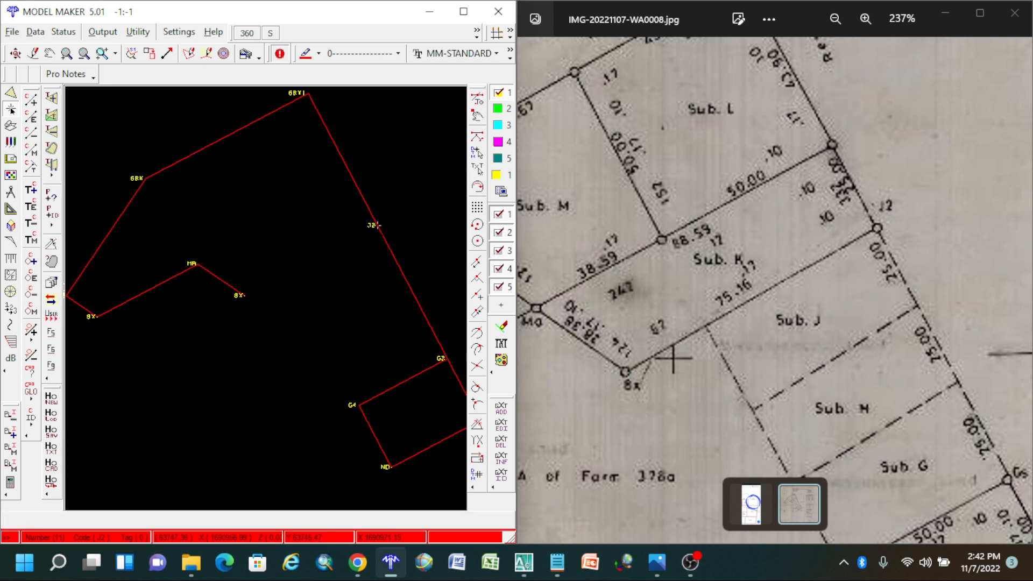
{"action": "left_click", "coordinate": [375, 224]}
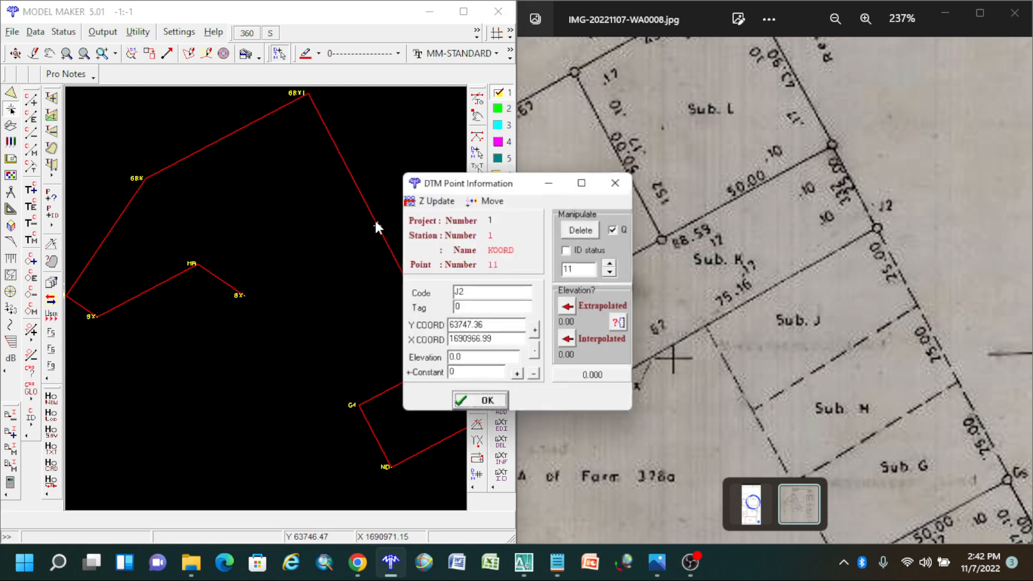
{"action": "left_click", "coordinate": [577, 229]}
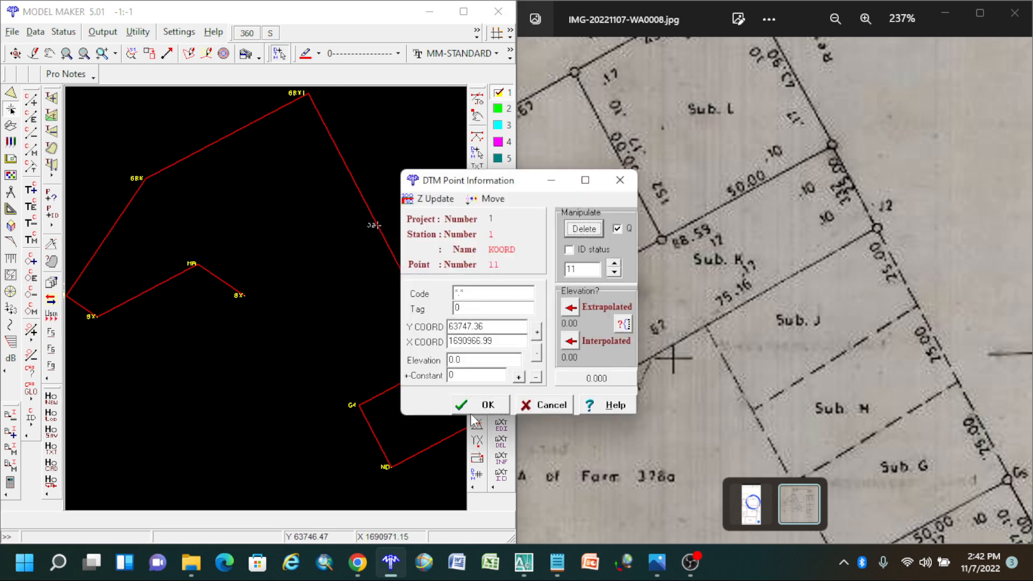
{"action": "left_click", "coordinate": [470, 409]}
Step: Start adding a single DTM point to project 1 near the 68X1–G3 boundary and give it the code J2
{"action": "middle_click_drag", "start_coordinate": [322, 243], "coordinate": [250, 333]}
{"action": "left_click", "coordinate": [172, 384]}
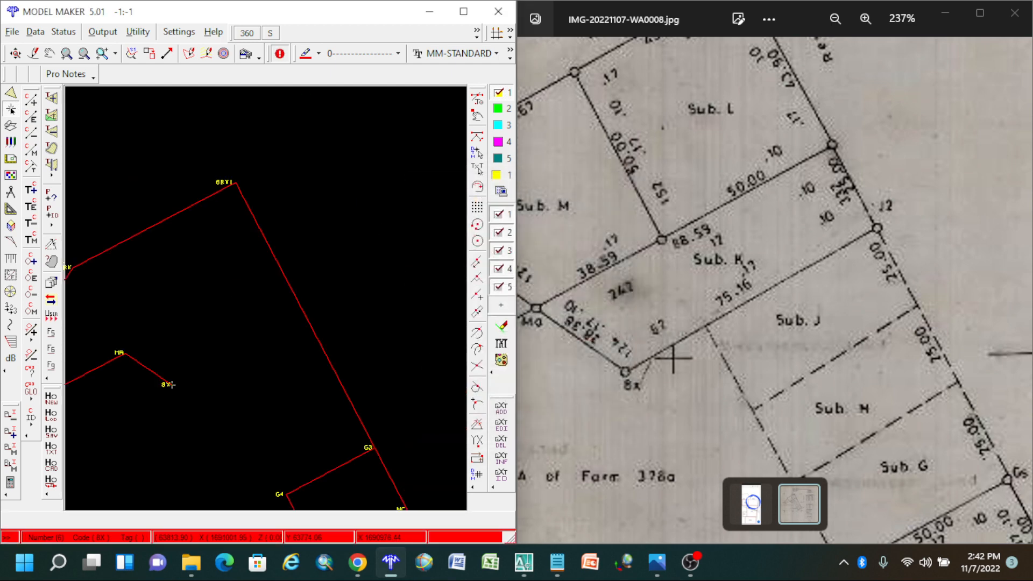
{"action": "middle_click_drag", "start_coordinate": [168, 384], "coordinate": [182, 348]}
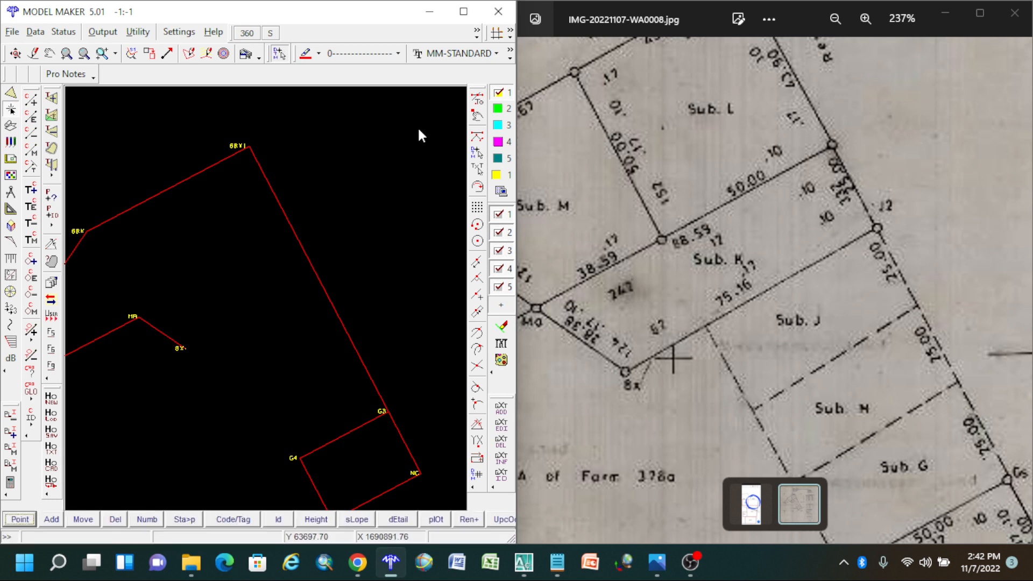
{"action": "left_click", "coordinate": [51, 519]}
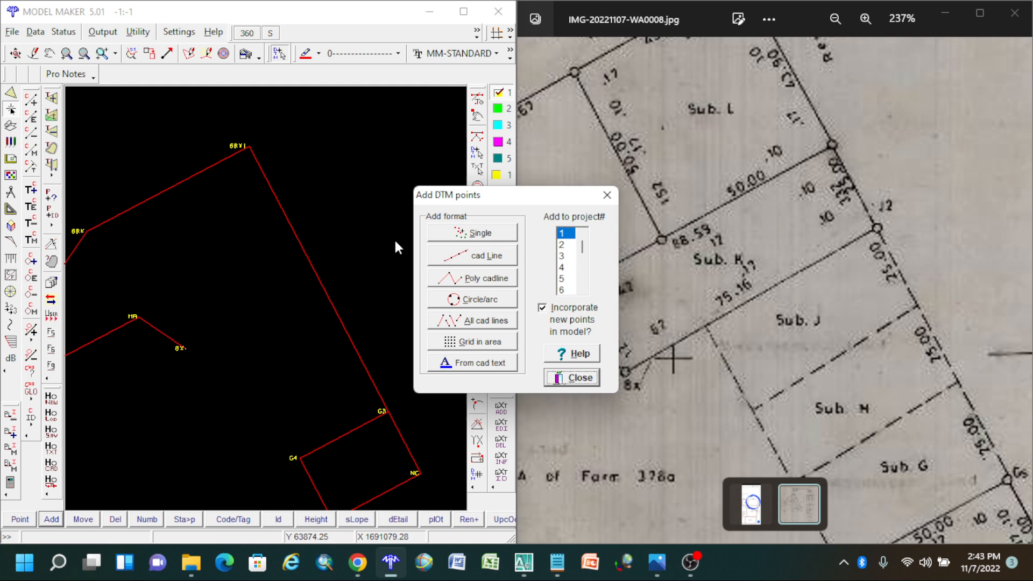
{"action": "left_click", "coordinate": [473, 232]}
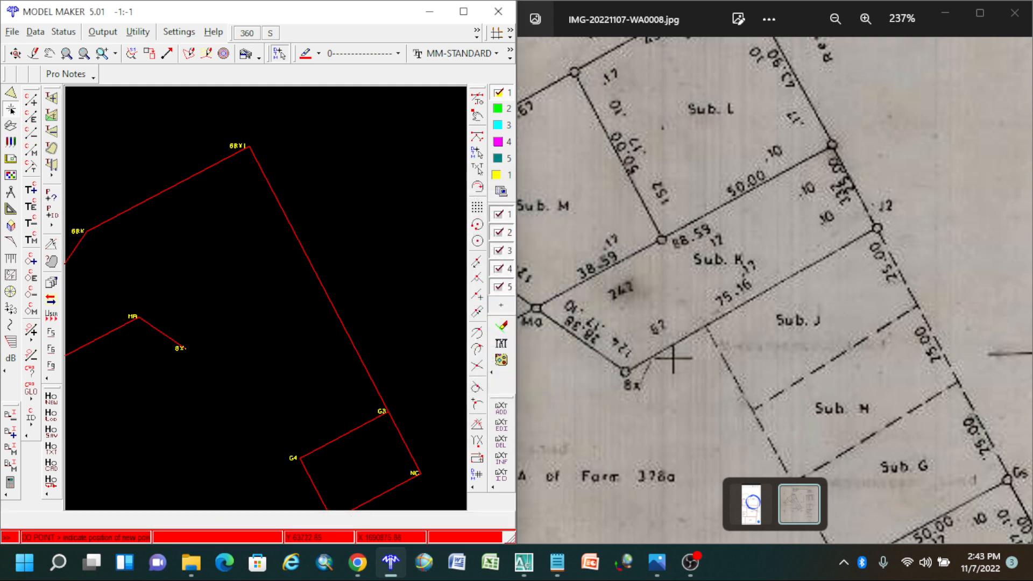
{"action": "left_click", "coordinate": [475, 115]}
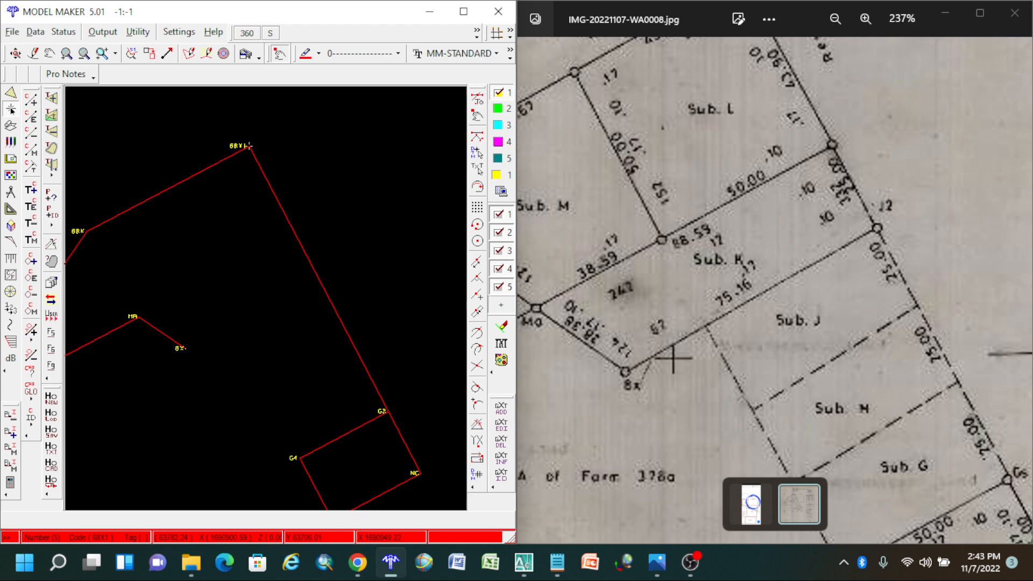
{"action": "left_click", "coordinate": [400, 240]}
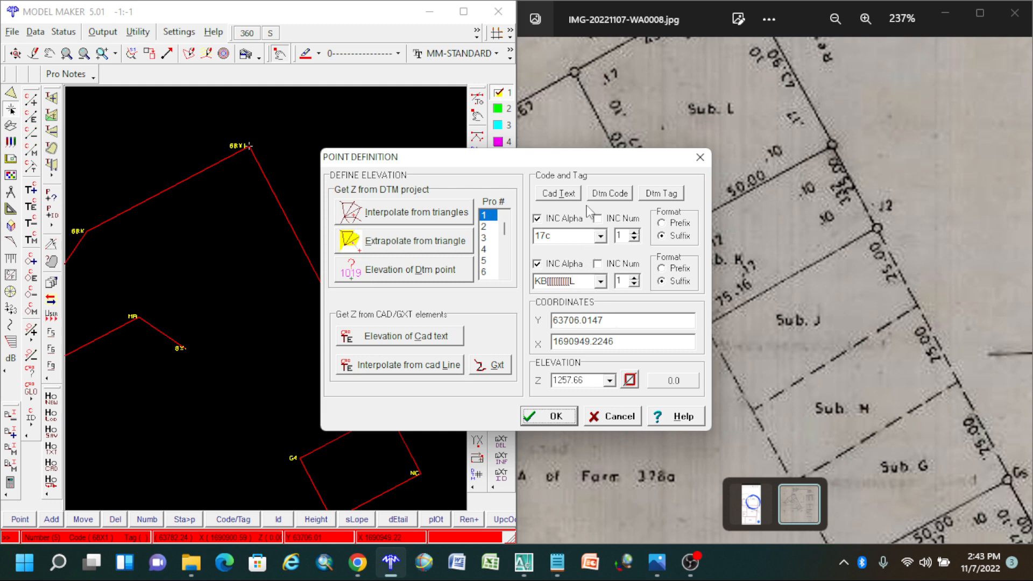
{"action": "left_click_drag", "start_coordinate": [581, 160], "coordinate": [362, 143]}
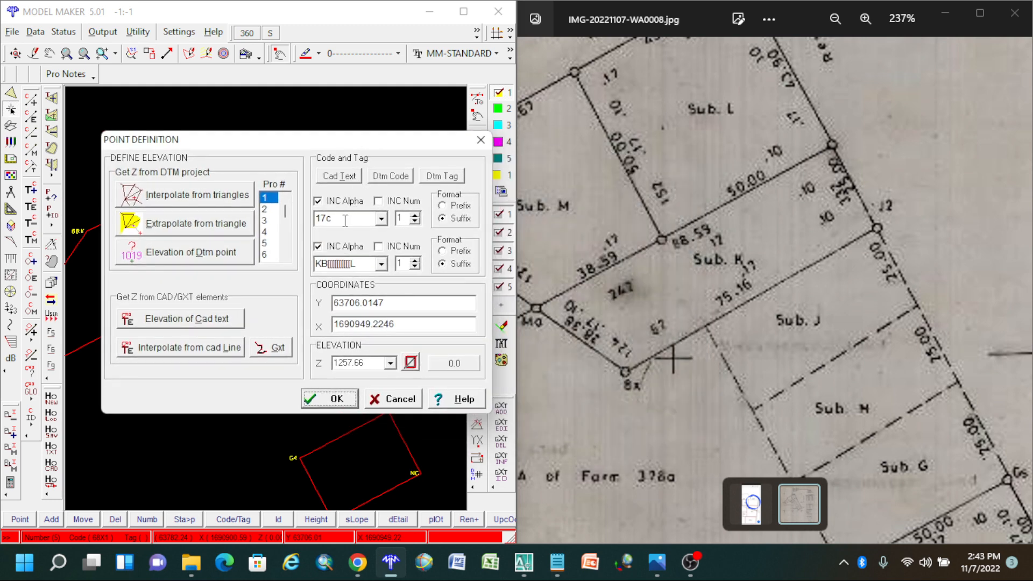
{"action": "double_click", "coordinate": [344, 220]}
{"action": "type", "text": "J2"}
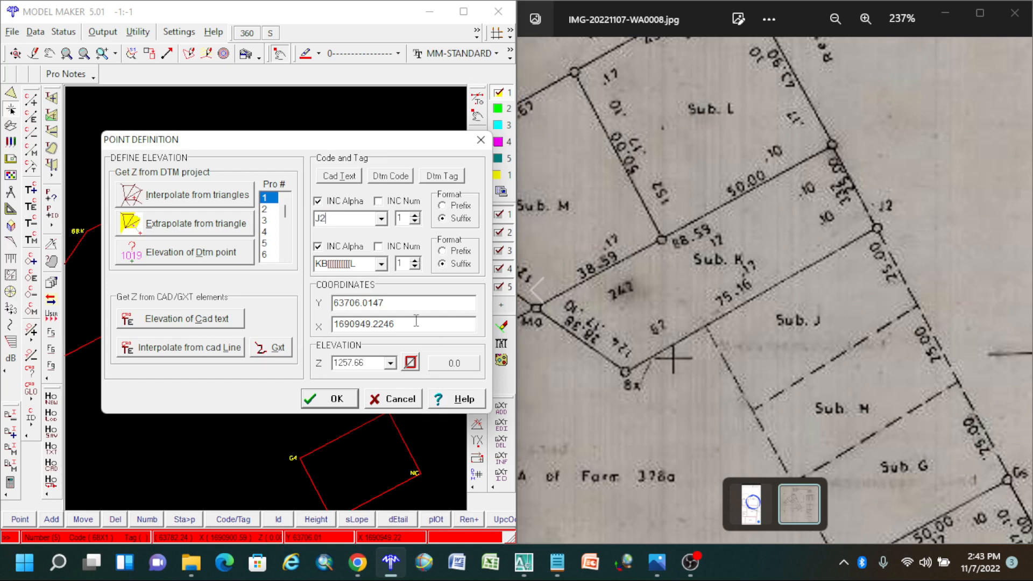
Step: Place point J2 at Y 63747.36 and X 1690966.99 from the plan's coordinate table, and maximize the drawing window
{"action": "left_click_drag", "start_coordinate": [391, 299], "coordinate": [347, 305]}
{"action": "left_click", "coordinate": [793, 245]}
{"action": "left_click_drag", "start_coordinate": [816, 227], "coordinate": [597, 256]}
{"action": "left_click_drag", "start_coordinate": [914, 232], "coordinate": [599, 367]}
{"action": "left_click_drag", "start_coordinate": [758, 366], "coordinate": [634, 288]}
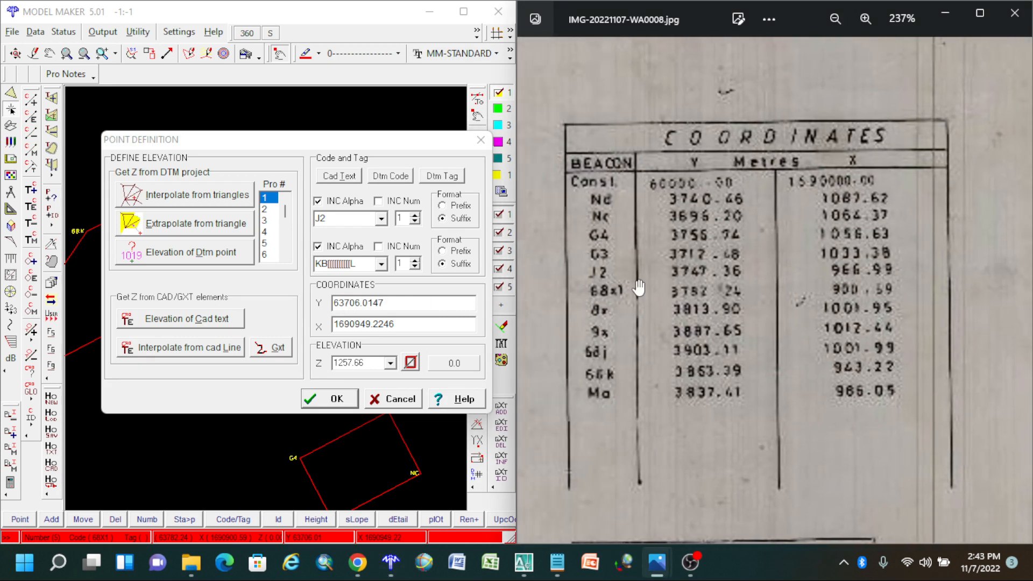
{"action": "left_click", "coordinate": [398, 302]}
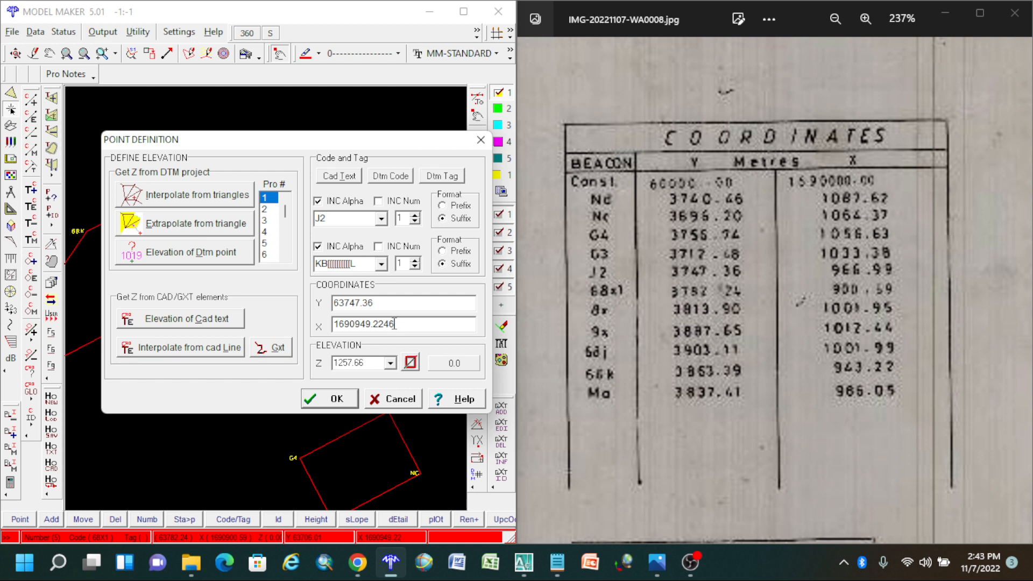
{"action": "left_click_drag", "start_coordinate": [394, 324], "coordinate": [353, 322]}
{"action": "type", "text": "966.99"}
{"action": "left_click", "coordinate": [329, 398]}
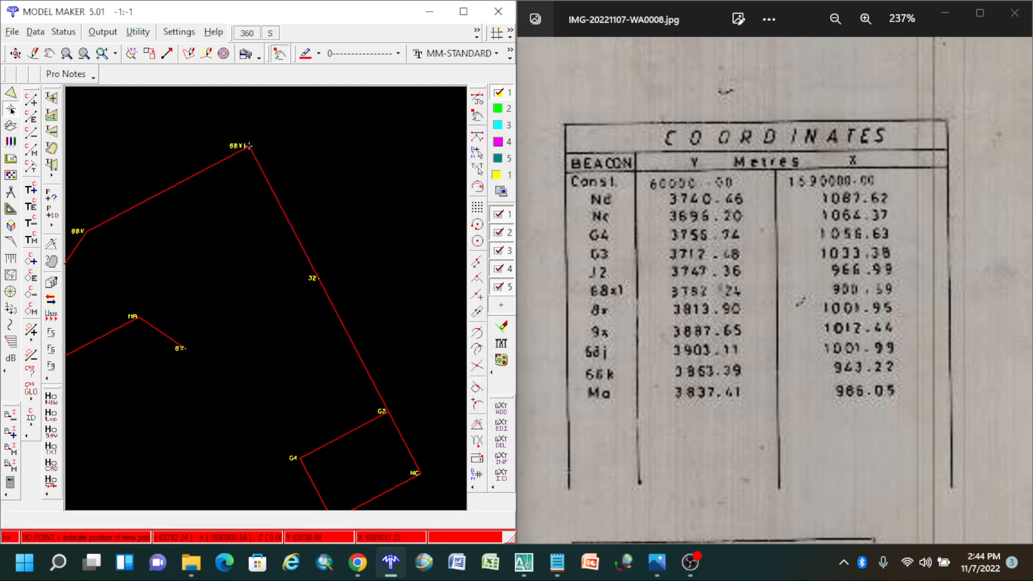
{"action": "left_click", "coordinate": [463, 12]}
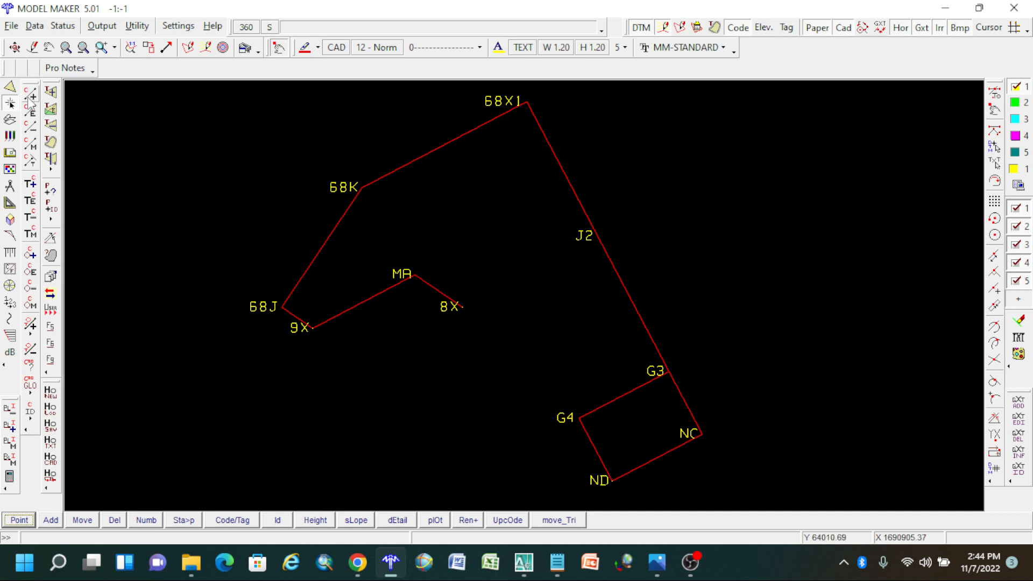
{"action": "left_click", "coordinate": [31, 96]}
{"action": "left_click", "coordinate": [487, 233]}
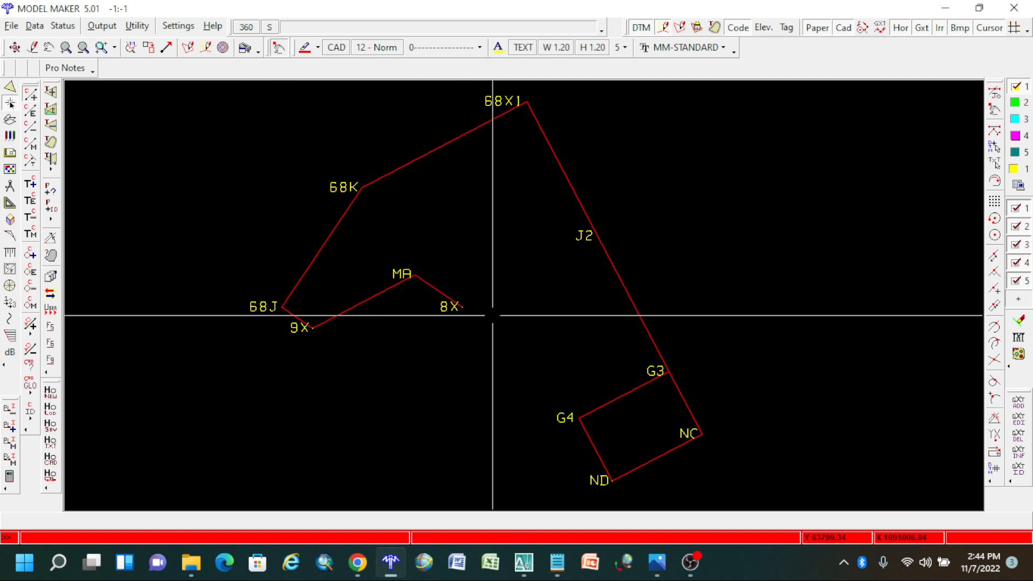
{"action": "key", "text": "Escape"}
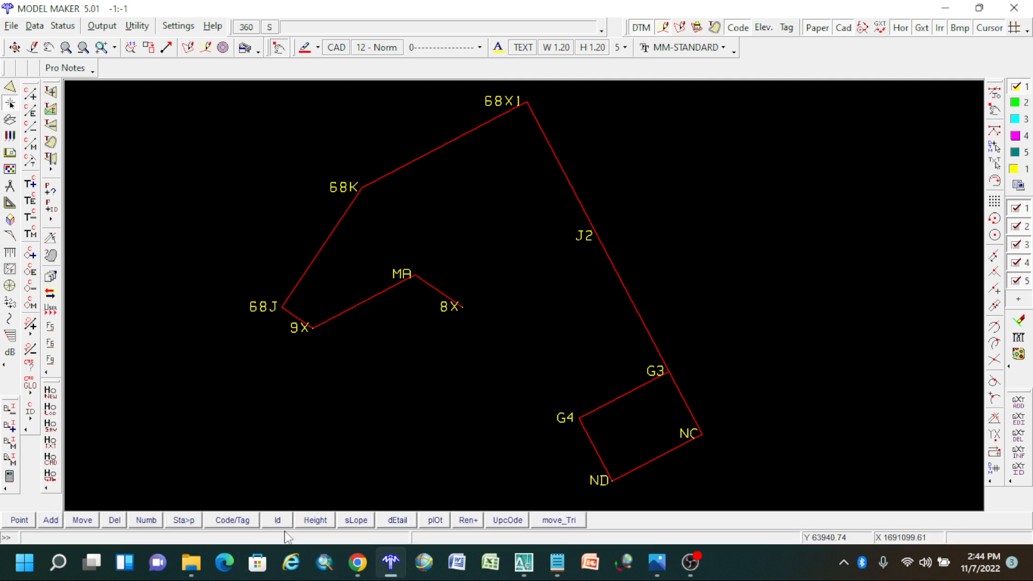
{"action": "left_click", "coordinate": [29, 96]}
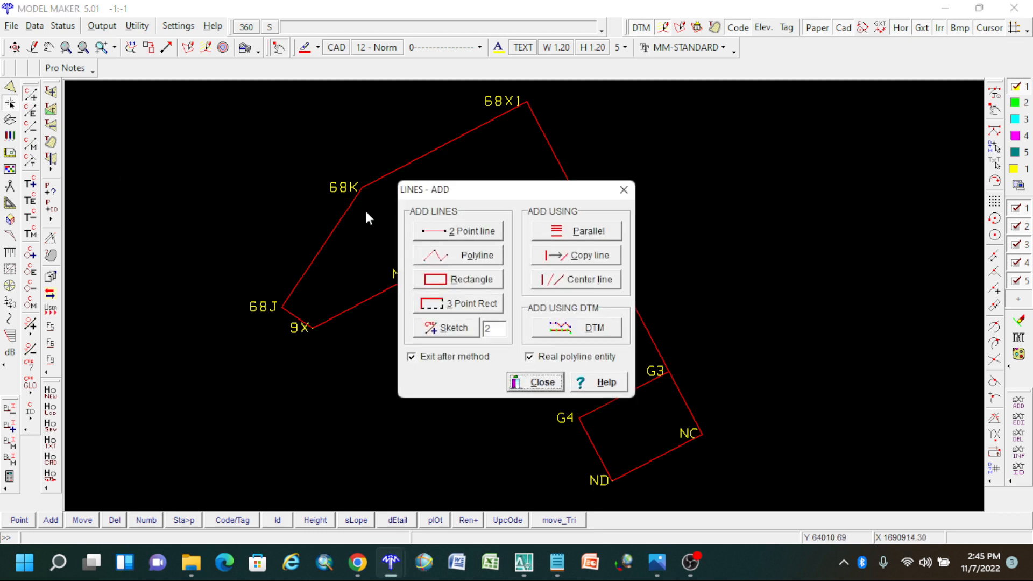
{"action": "left_click", "coordinate": [425, 230]}
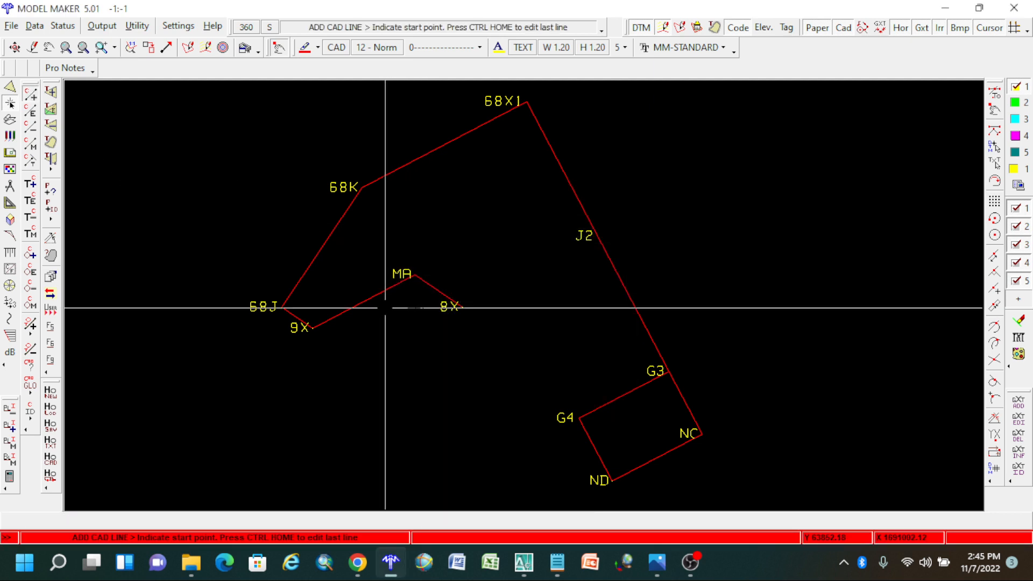
{"action": "key", "text": "Escape"}
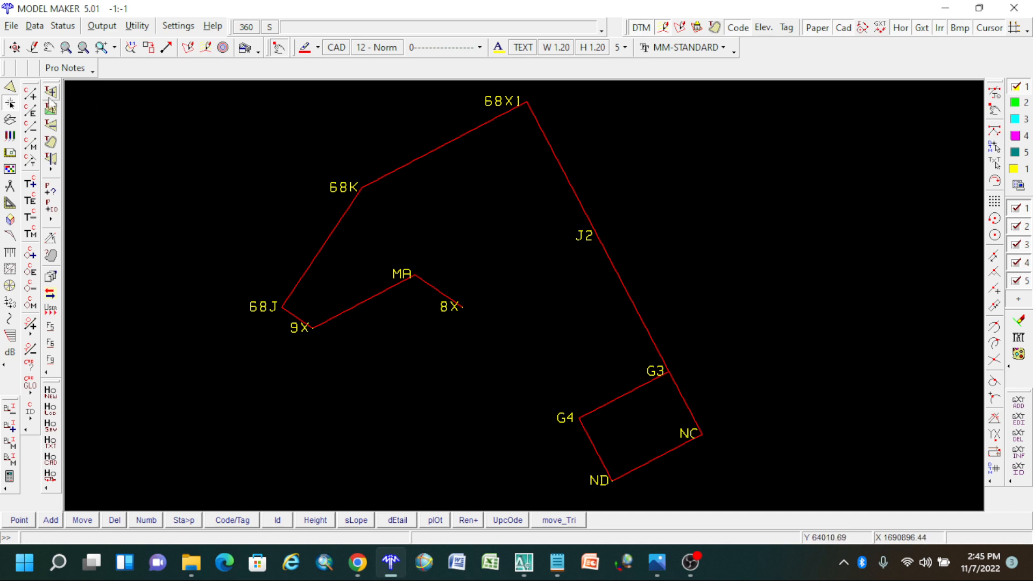
Step: Draw a two-point CAD line from beacon 8X to beacon J2
{"action": "left_click", "coordinate": [31, 95]}
{"action": "left_click", "coordinate": [494, 232]}
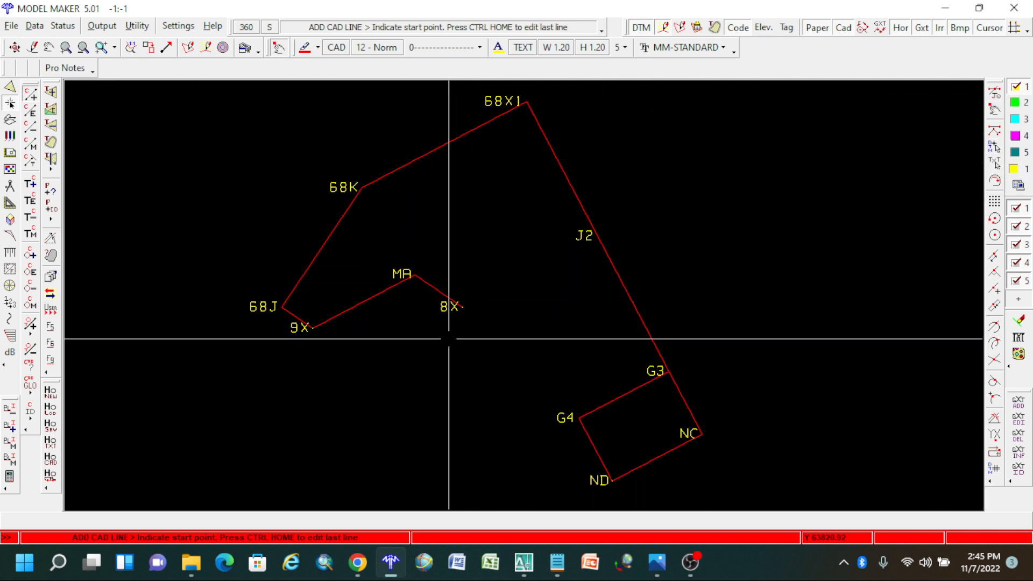
{"action": "left_click", "coordinate": [462, 307]}
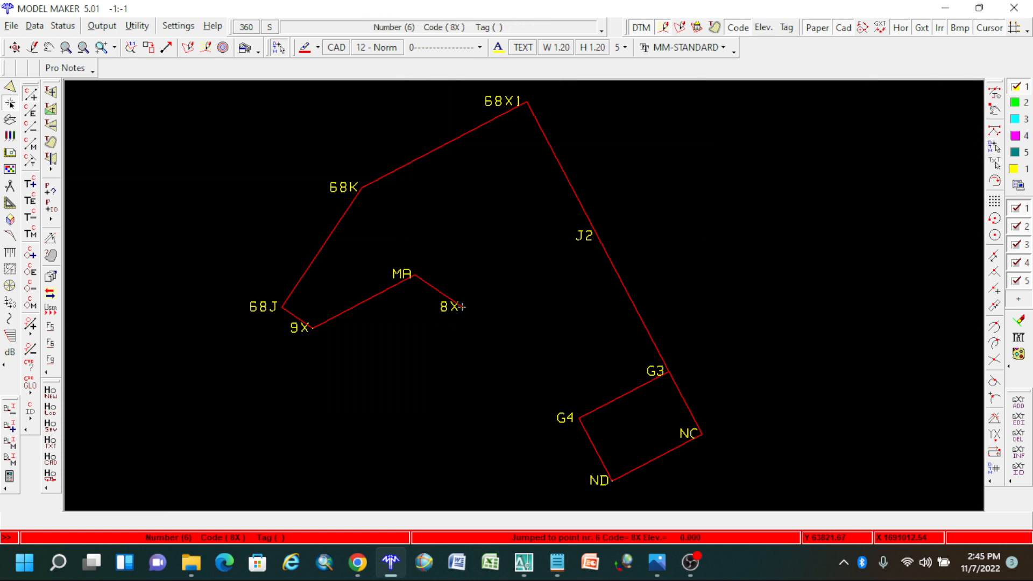
{"action": "right_click", "coordinate": [556, 339]}
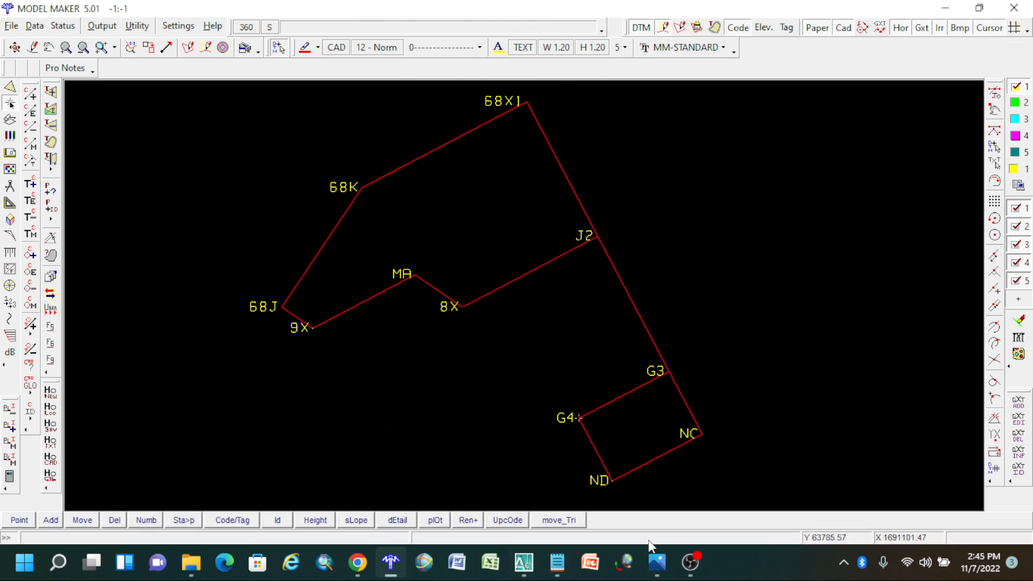
Step: Compare the whole plotted beacon outline with the subdivisions shown on the scanned general plan
{"action": "left_click", "coordinate": [656, 562]}
{"action": "left_click", "coordinate": [711, 509]}
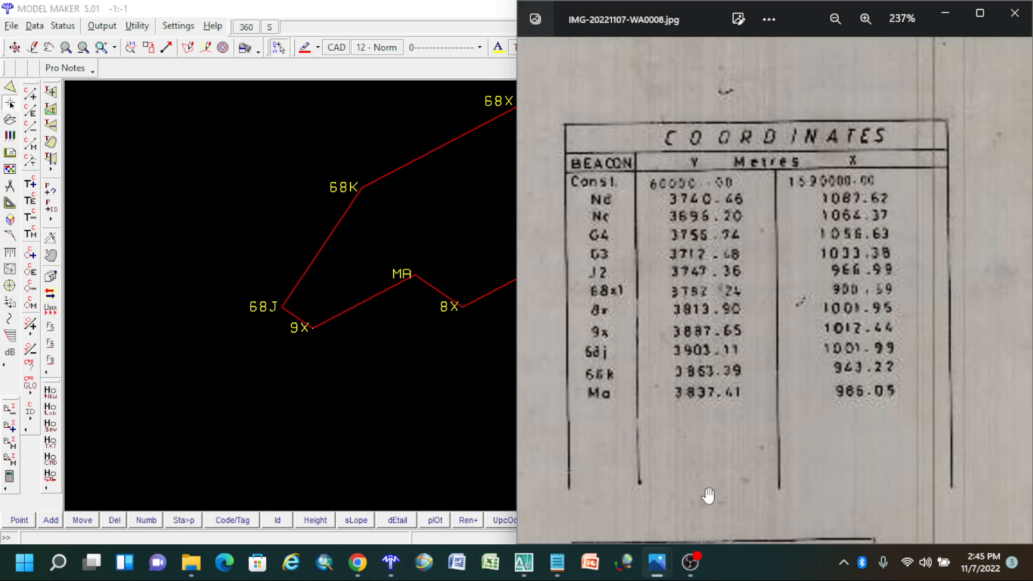
{"action": "scroll", "coordinate": [681, 291], "scroll_direction": "down", "scroll_amount": 6}
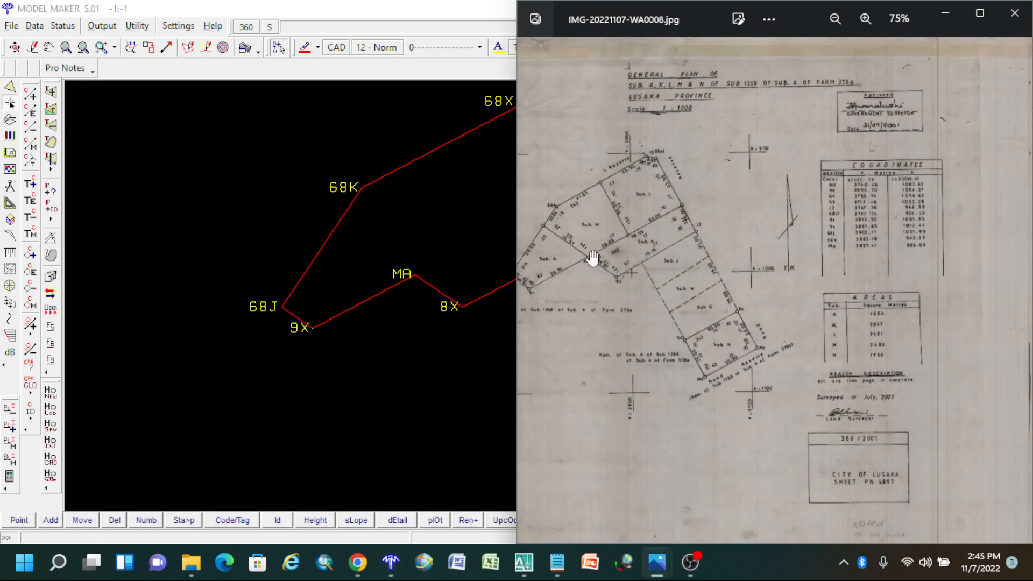
{"action": "scroll", "coordinate": [592, 258], "scroll_direction": "up", "scroll_amount": 1}
{"action": "left_click", "coordinate": [484, 249]}
{"action": "middle_click", "coordinate": [467, 237]}
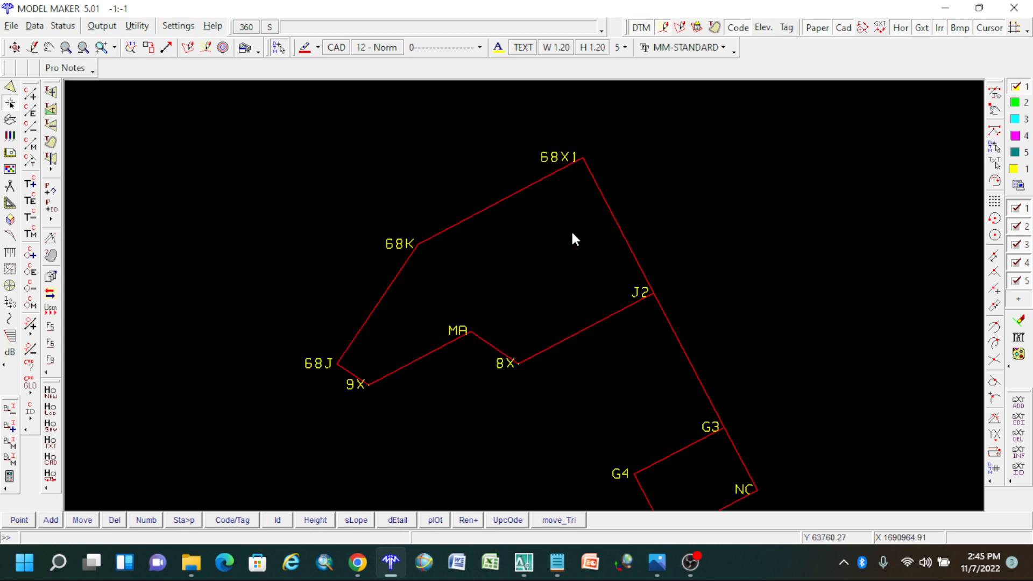
{"action": "middle_click", "coordinate": [663, 300]}
{"action": "middle_click", "coordinate": [651, 345]}
{"action": "middle_click", "coordinate": [638, 356]}
{"action": "middle_click", "coordinate": [213, 237]}
{"action": "scroll", "coordinate": [364, 239], "scroll_direction": "down", "scroll_amount": 1}
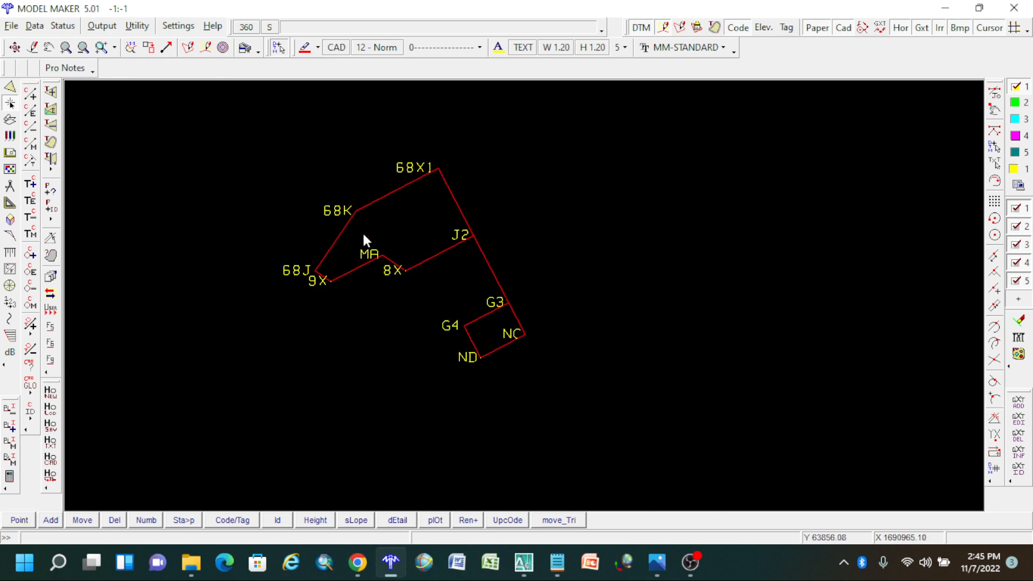
{"action": "middle_click", "coordinate": [696, 302]}
Step: Examine the dashed subdivision boundaries between J2, G3 and G4 on the scanned general plan beside the plot
{"action": "mouse_move", "coordinate": [659, 565]}
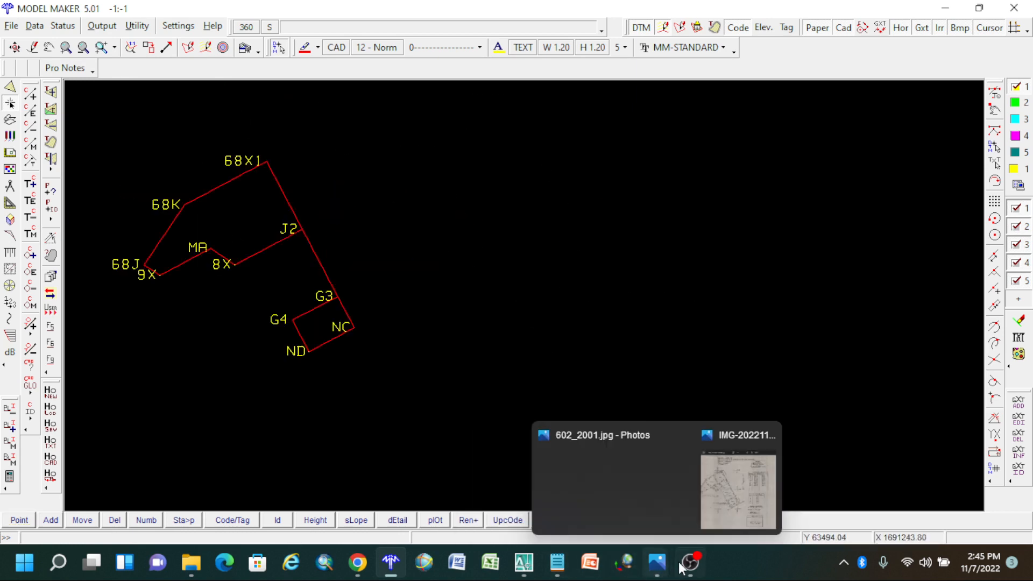
{"action": "left_click", "coordinate": [726, 498]}
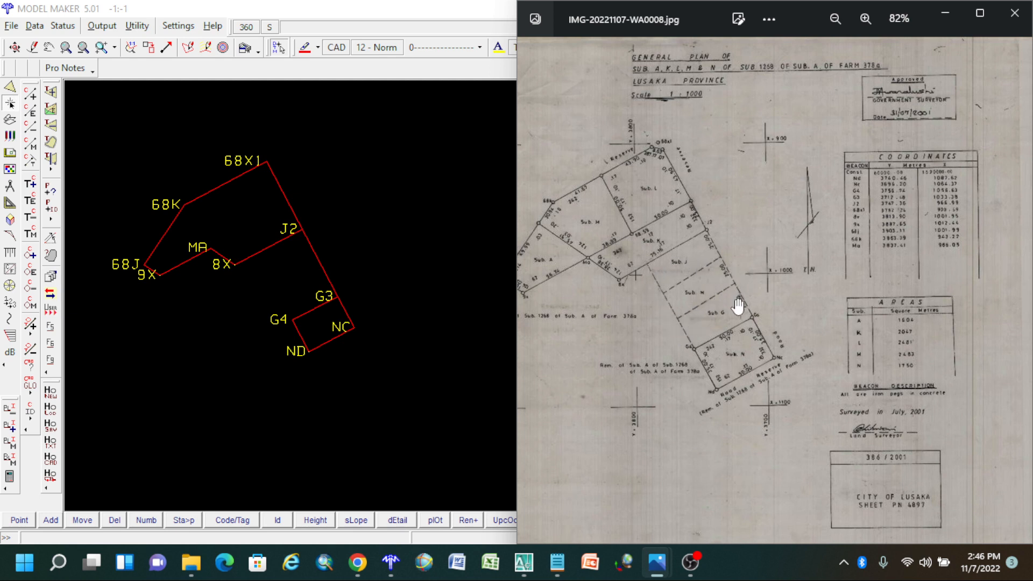
{"action": "scroll", "coordinate": [739, 304], "scroll_direction": "up", "scroll_amount": 5}
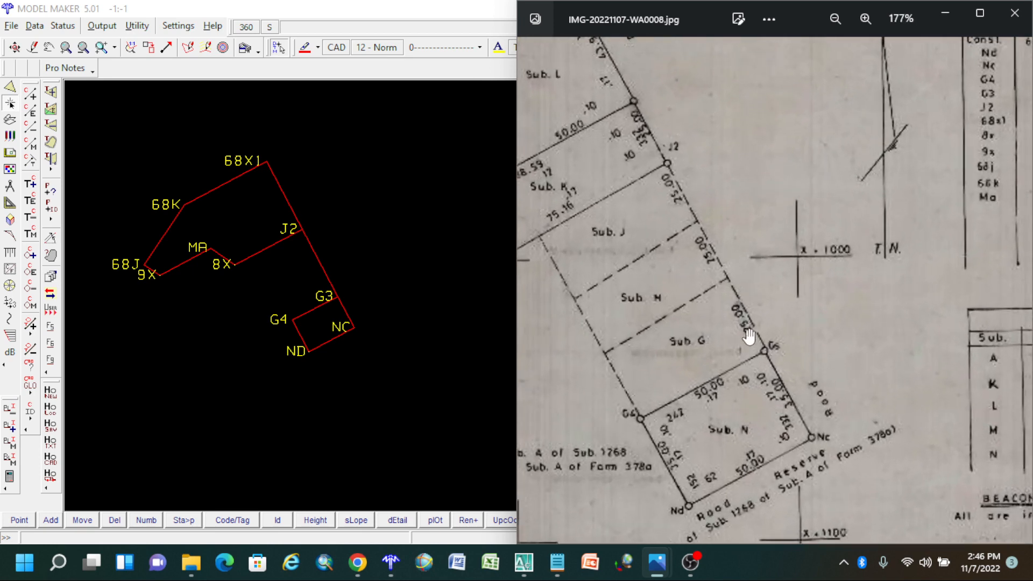
{"action": "scroll", "coordinate": [674, 261], "scroll_direction": "down", "scroll_amount": 2}
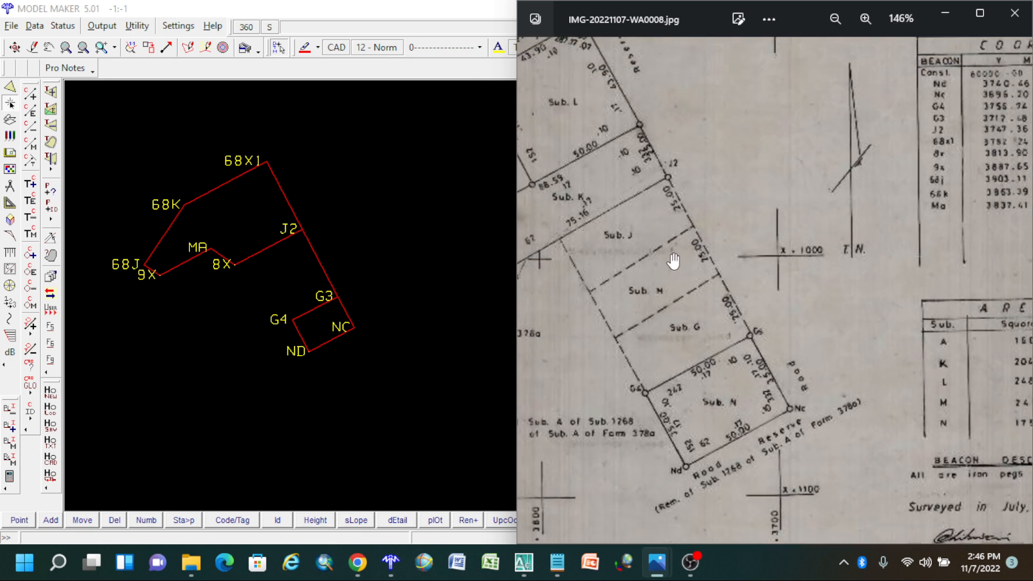
{"action": "scroll", "coordinate": [673, 260], "scroll_direction": "down", "scroll_amount": 2}
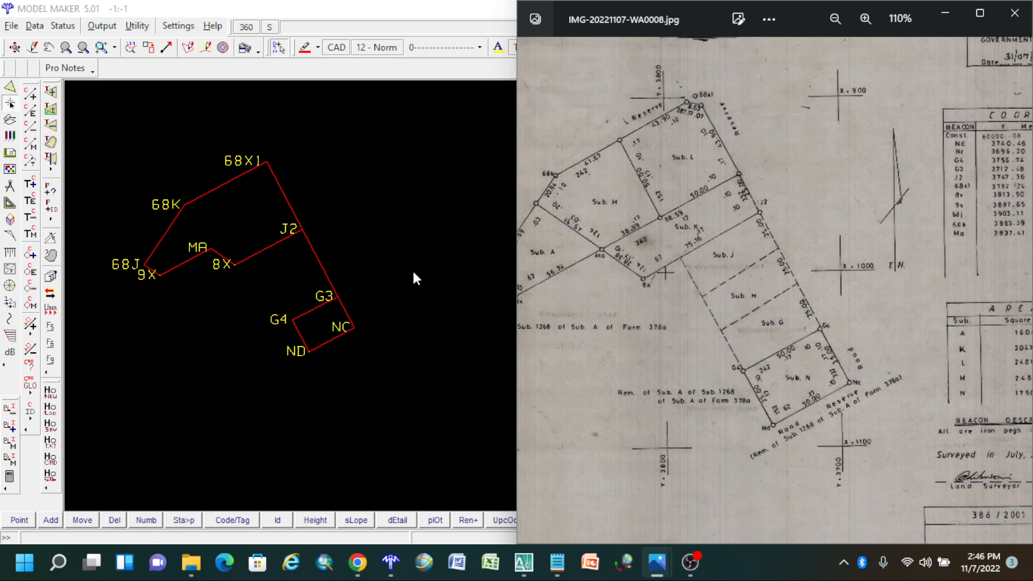